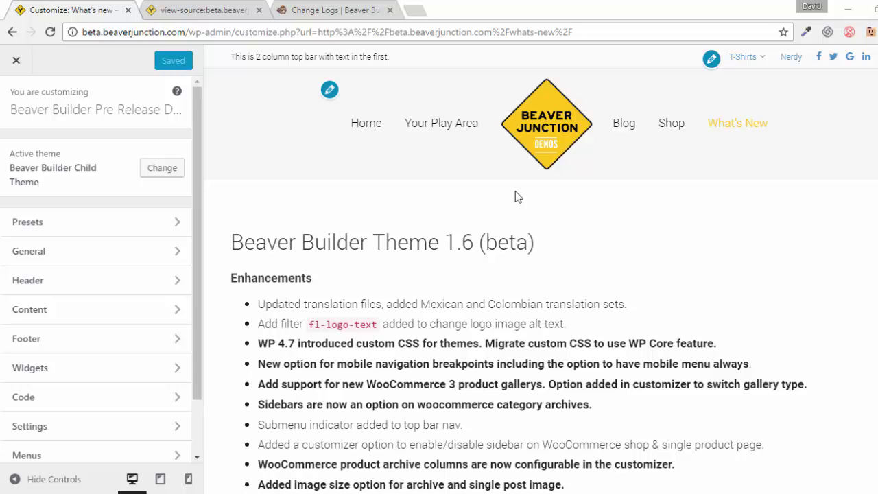
# Review the Beaver Builder change log, then read the Customizer's What's New notes
pyautogui.click(339, 11)
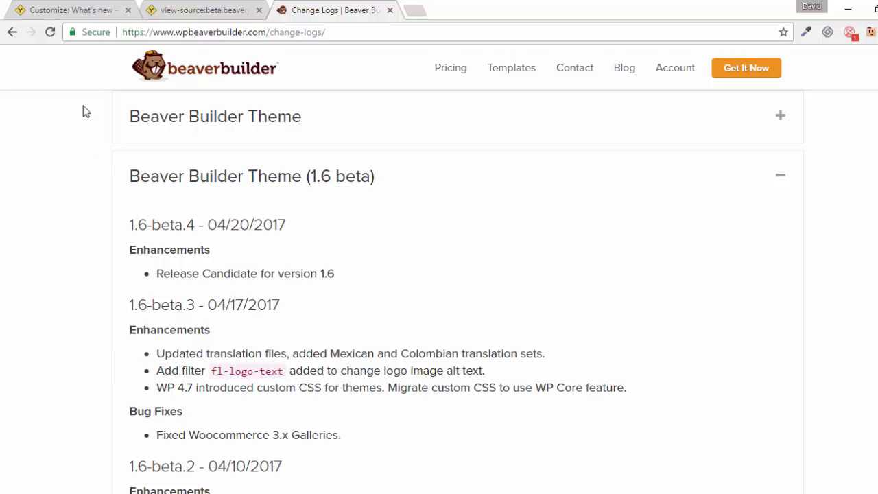
pyautogui.click(72, 13)
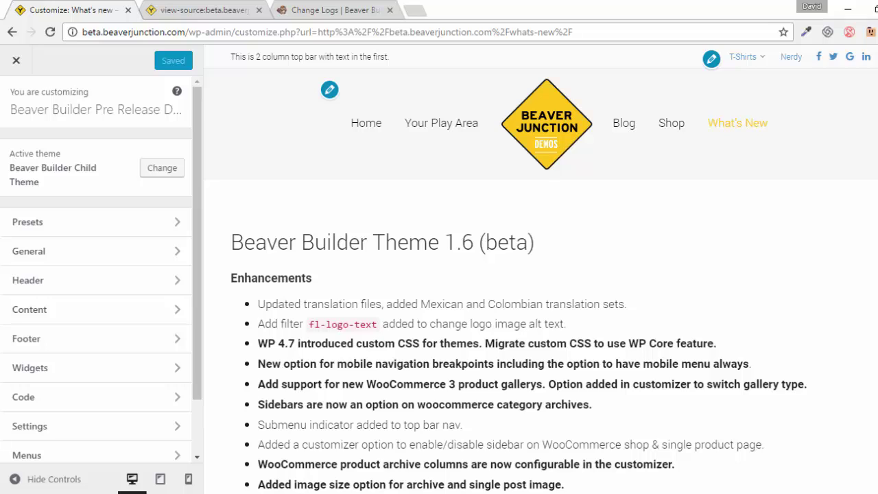
pyautogui.scroll(-3, 541, 269)
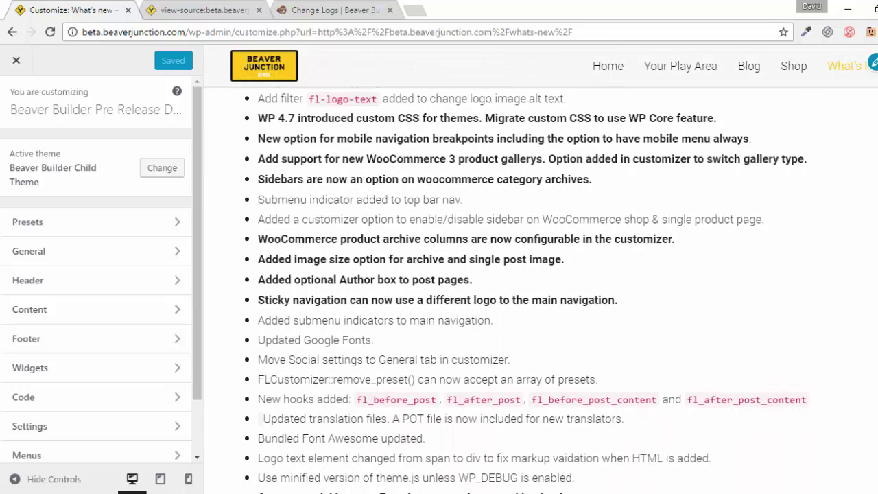
pyautogui.scroll(-2, 541, 269)
pyautogui.scroll(3, 542, 269)
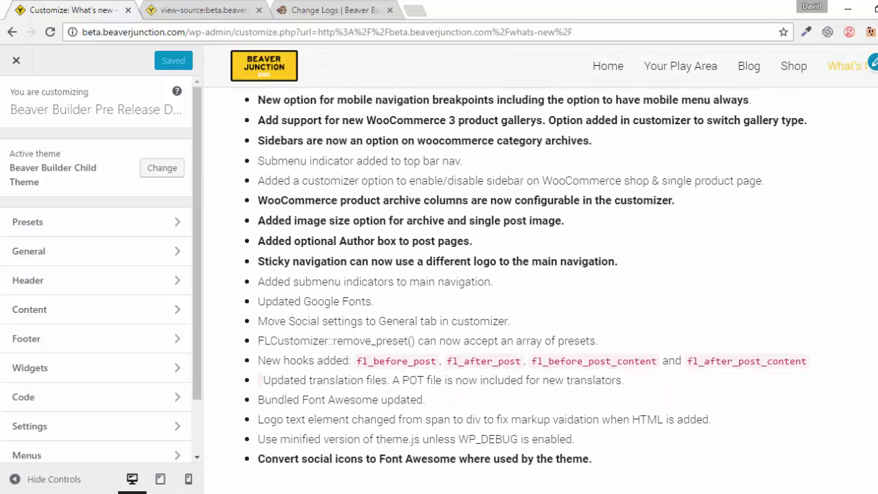
pyautogui.scroll(-2, 541, 268)
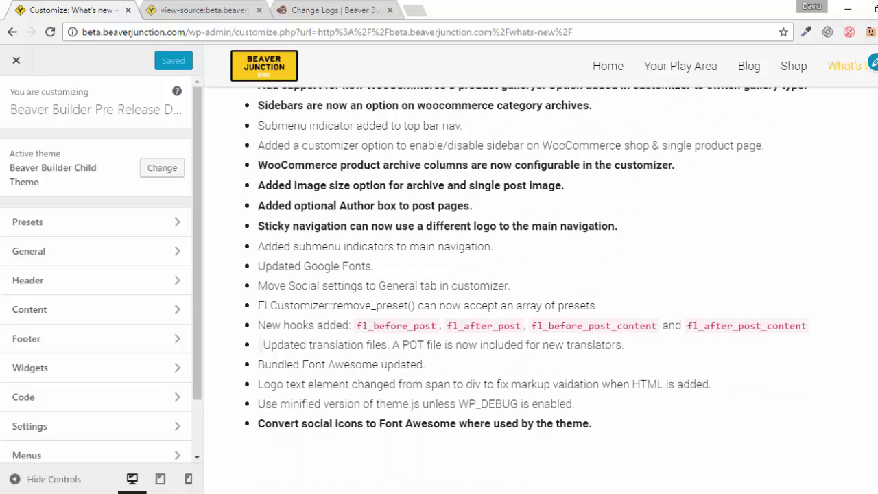
pyautogui.scroll(-1, 690, 361)
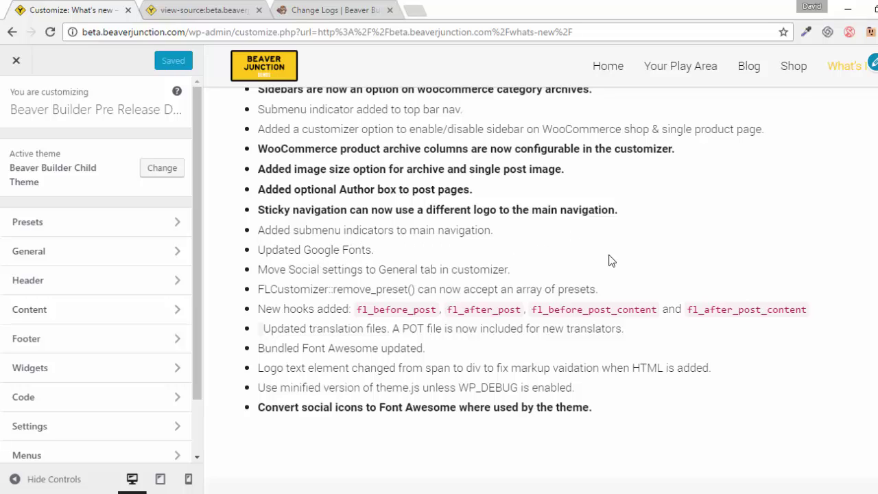
pyautogui.scroll(2, 609, 259)
pyautogui.scroll(1, 608, 259)
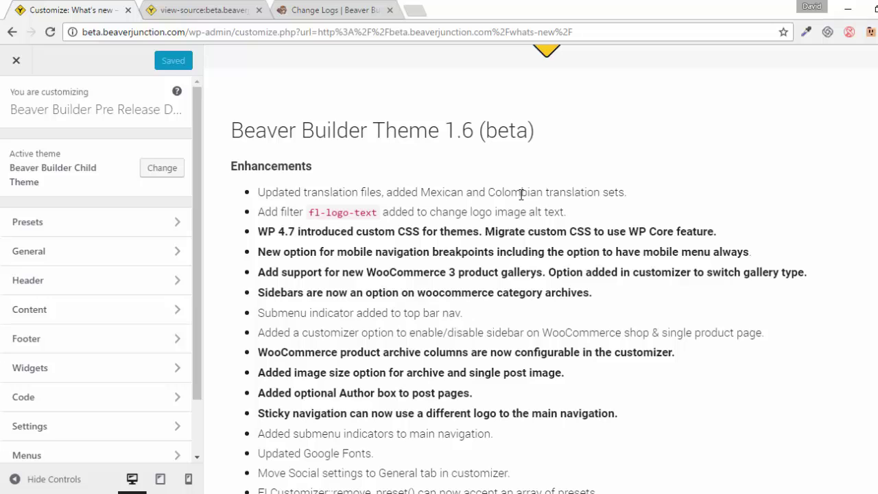
pyautogui.scroll(-2, 734, 243)
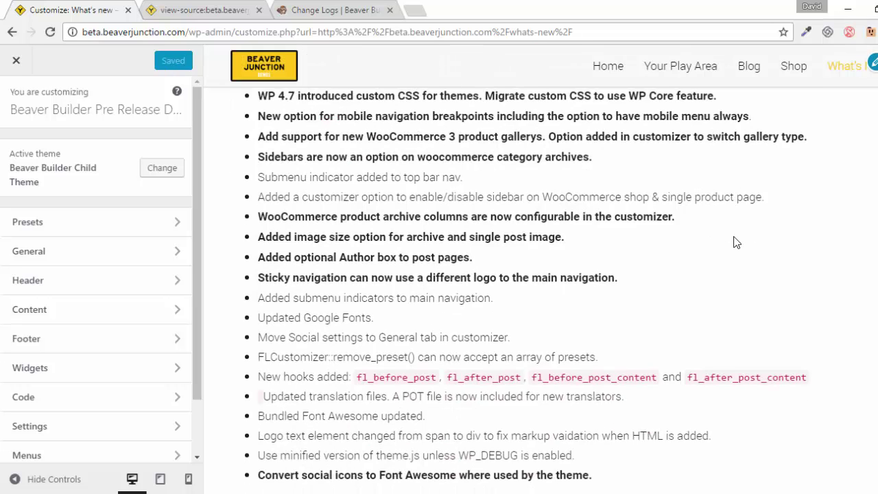
pyautogui.scroll(-1, 735, 242)
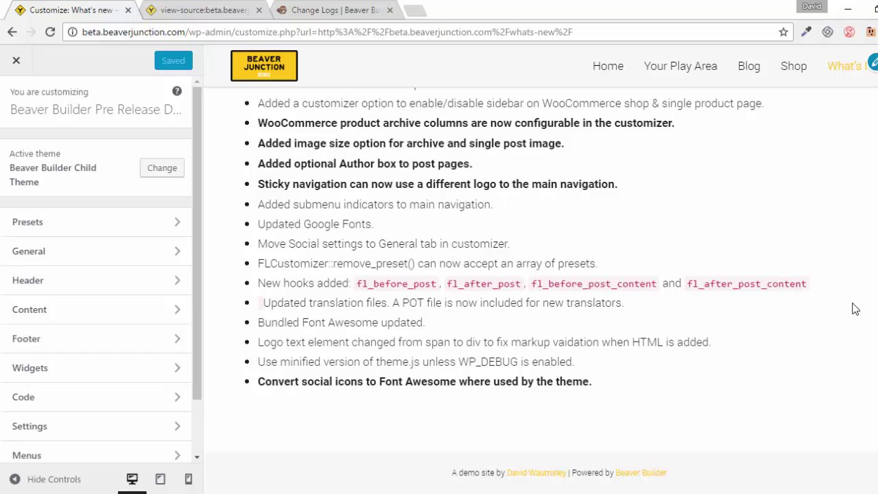
pyautogui.scroll(2, 855, 309)
pyautogui.scroll(1, 856, 308)
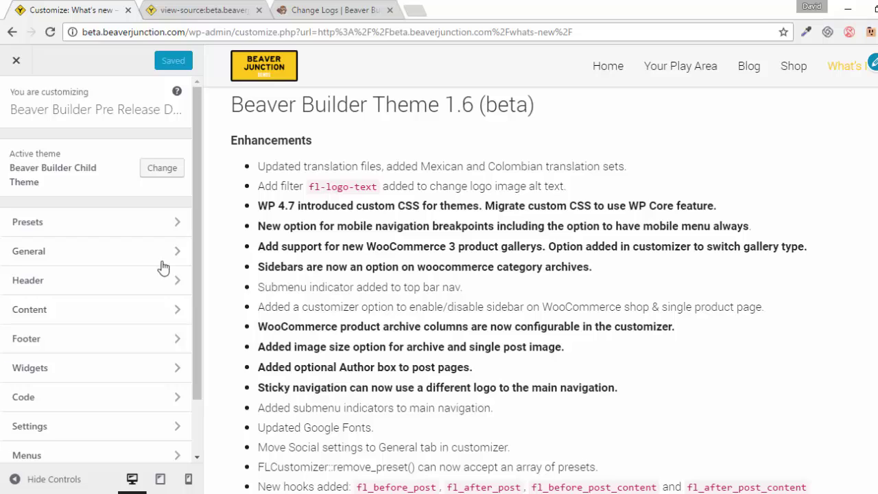
pyautogui.scroll(2, 689, 304)
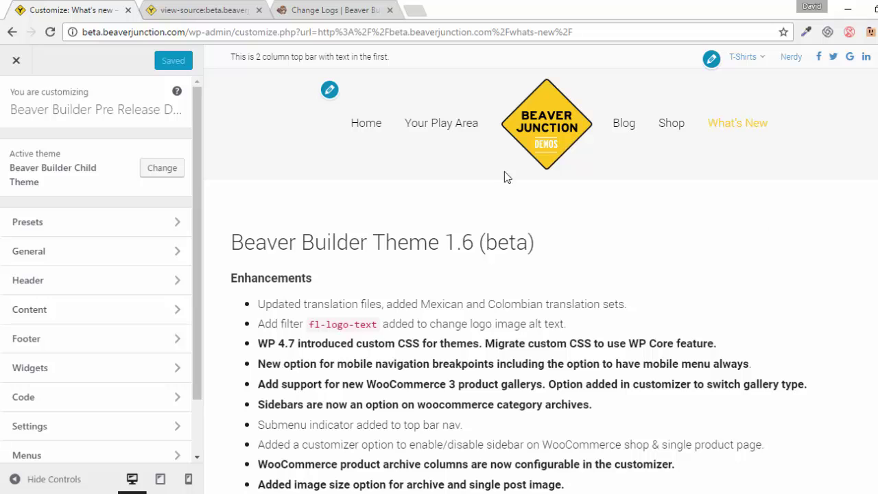
pyautogui.click(195, 11)
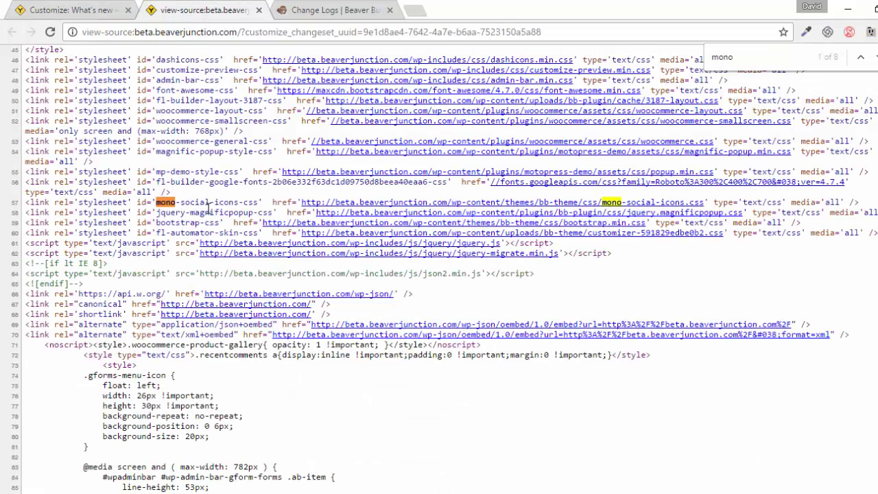
pyautogui.click(384, 203)
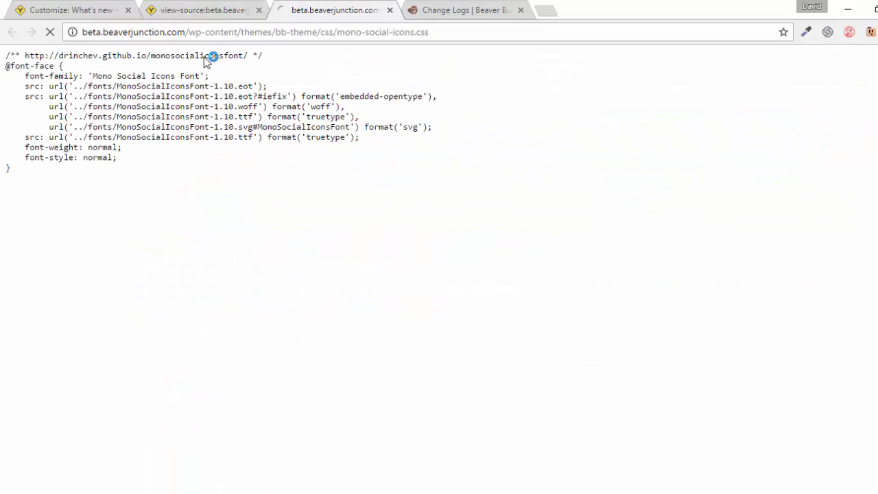
pyautogui.moveTo(204, 56); pyautogui.dragTo(208, 161)
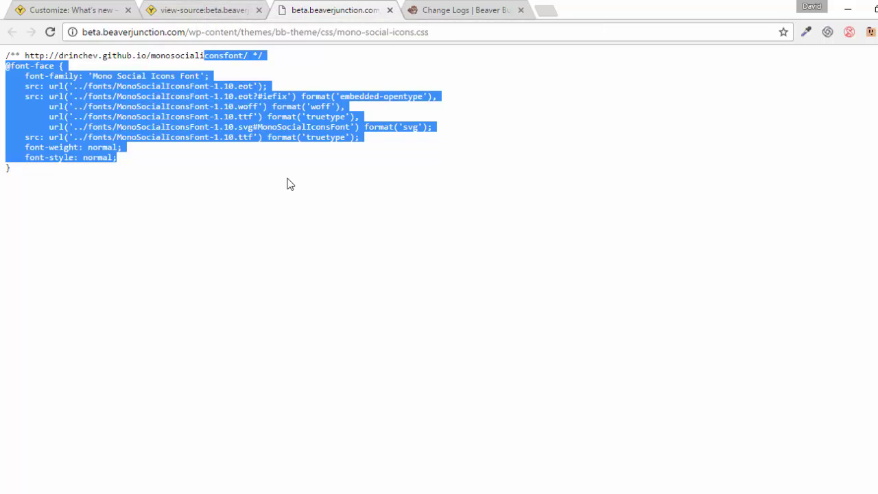
pyautogui.click(87, 186)
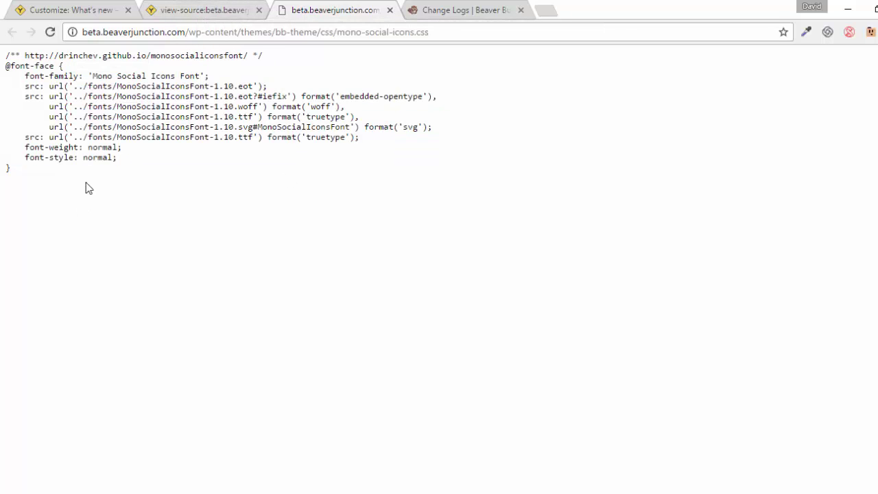
# Back in the Customizer, open General settings and look at Social Links before returning
pyautogui.click(73, 10)
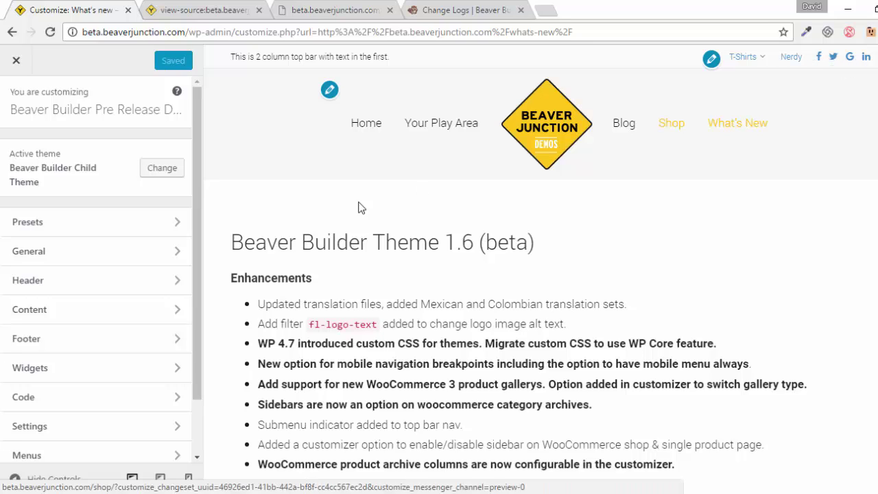
pyautogui.click(167, 260)
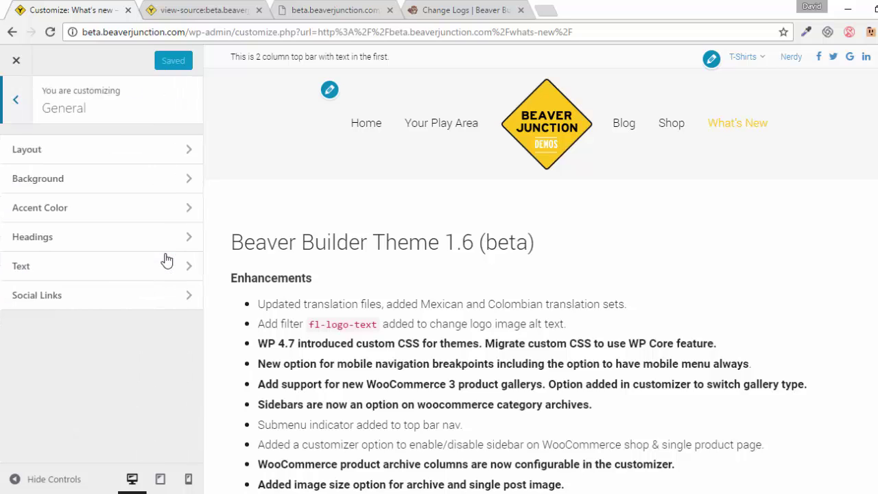
pyautogui.click(107, 294)
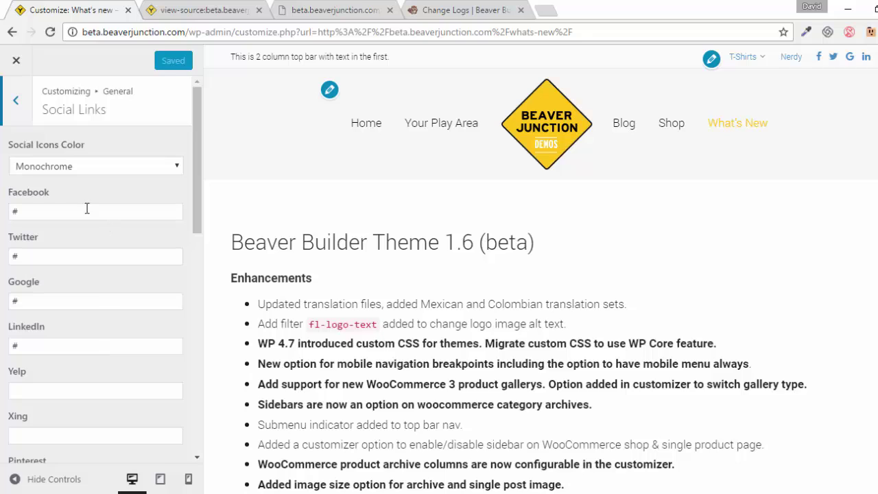
pyautogui.click(17, 102)
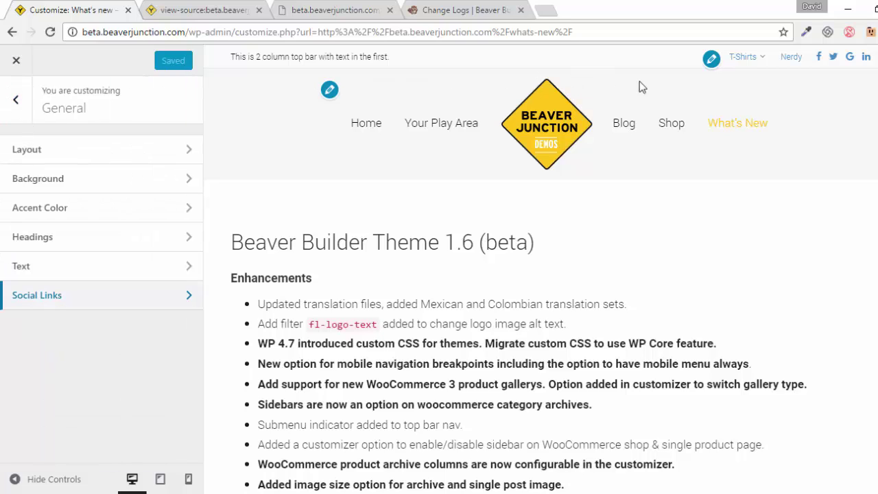
pyautogui.moveTo(753, 61)
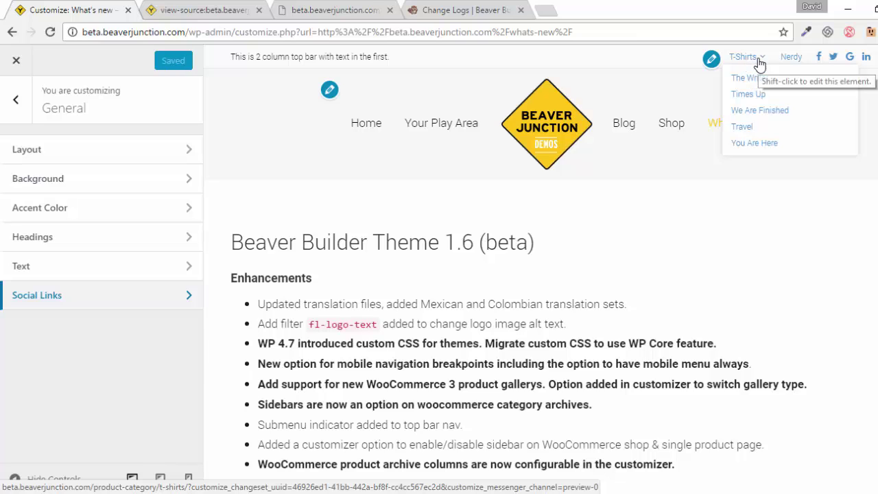
# In Header > Nav Style, switch Submenu Indicator to Disabled and back to Enabled
pyautogui.click(12, 103)
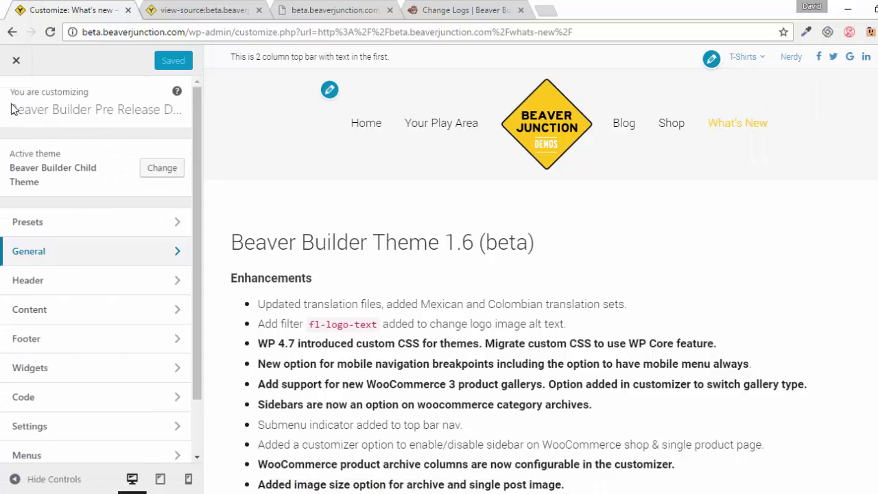
pyautogui.click(75, 284)
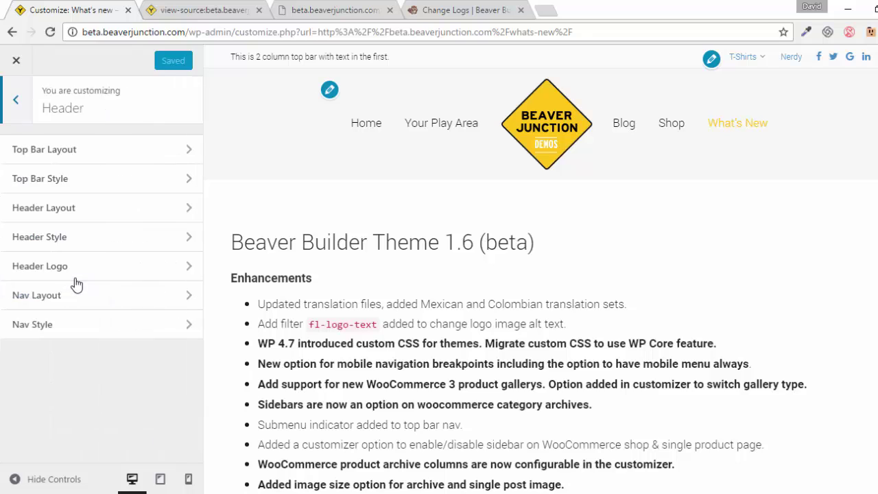
pyautogui.click(106, 330)
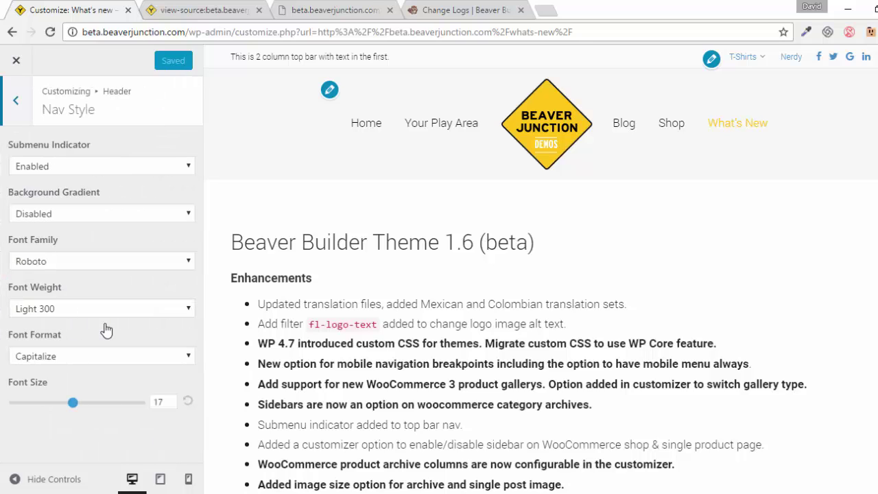
pyautogui.click(155, 167)
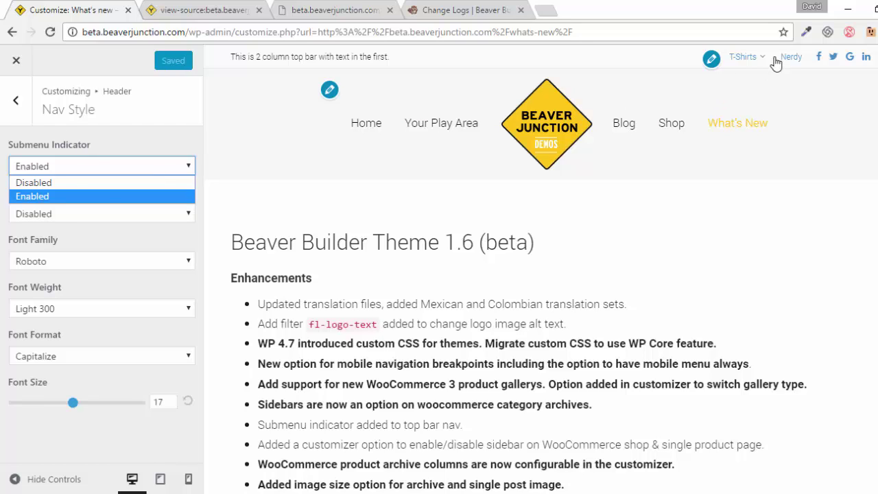
pyautogui.press('Up')
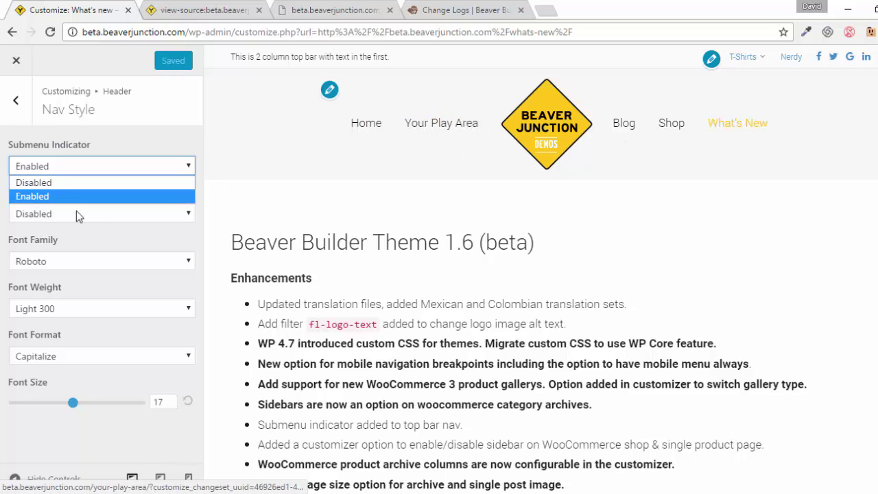
pyautogui.click(63, 184)
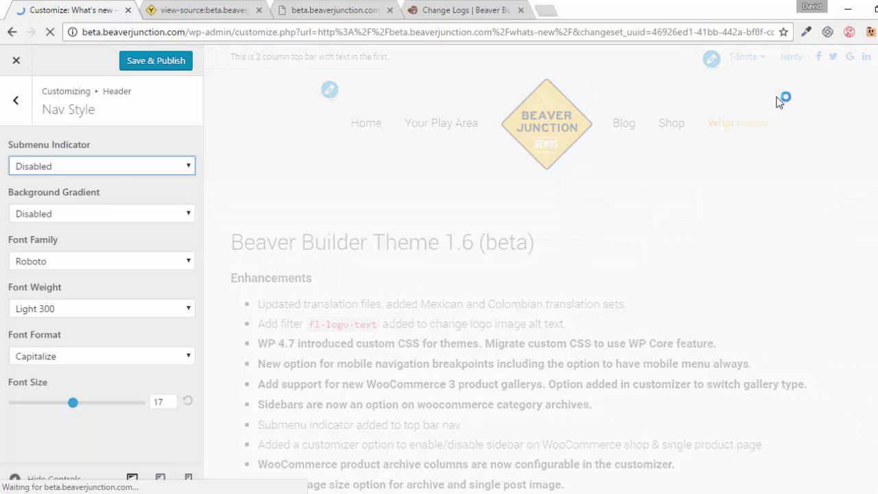
pyautogui.click(137, 165)
pyautogui.click(94, 197)
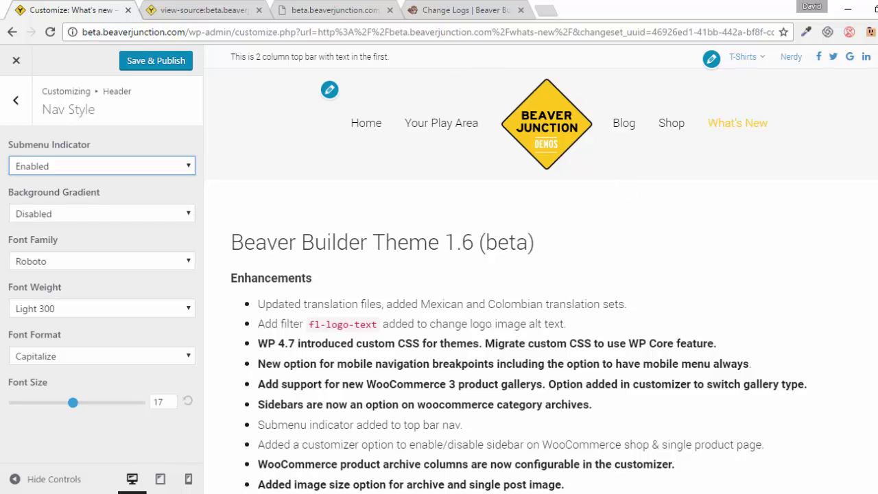
# Scroll the preview down and back to the top to see the sticky header
pyautogui.scroll(-5, 542, 275)
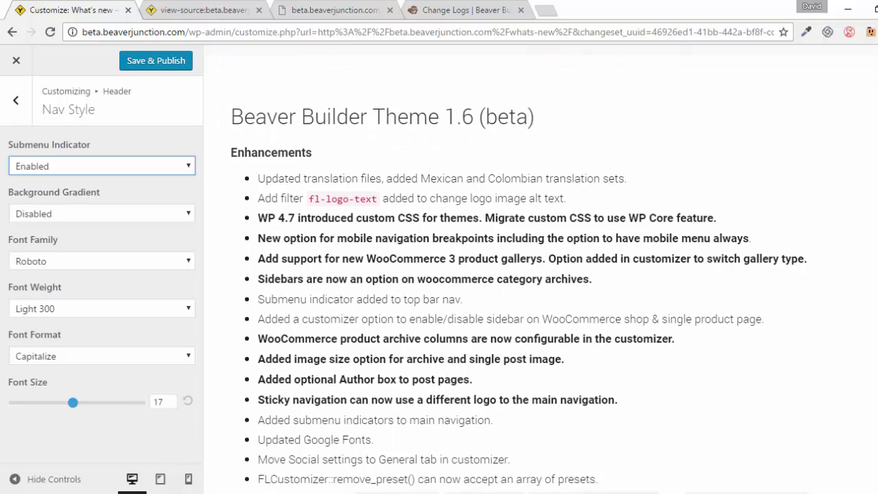
pyautogui.scroll(-5, 542, 275)
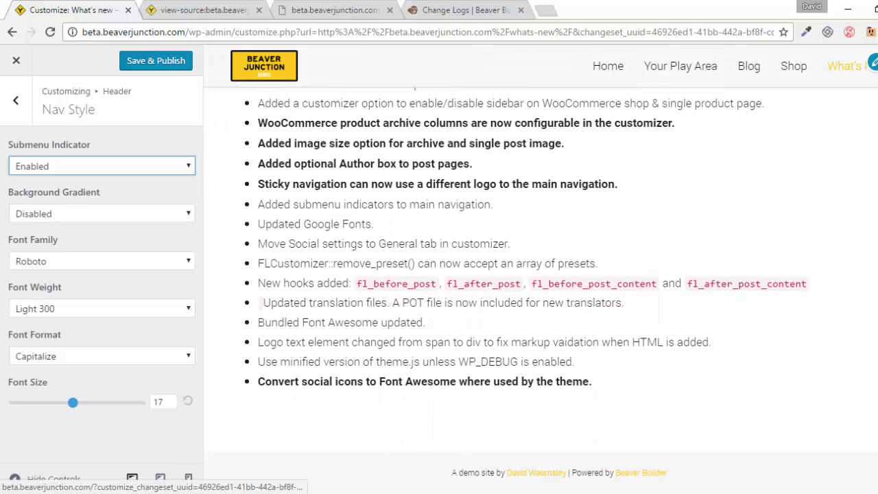
pyautogui.scroll(6, 542, 275)
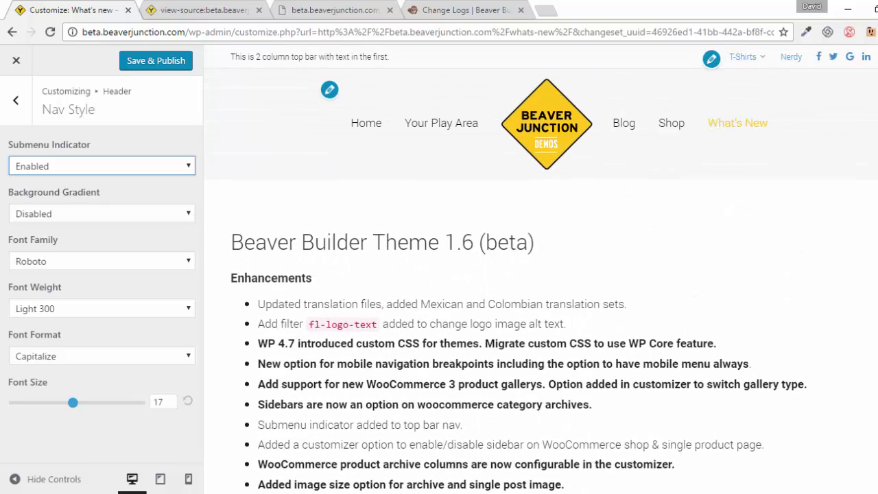
pyautogui.scroll(-2, 249, 83)
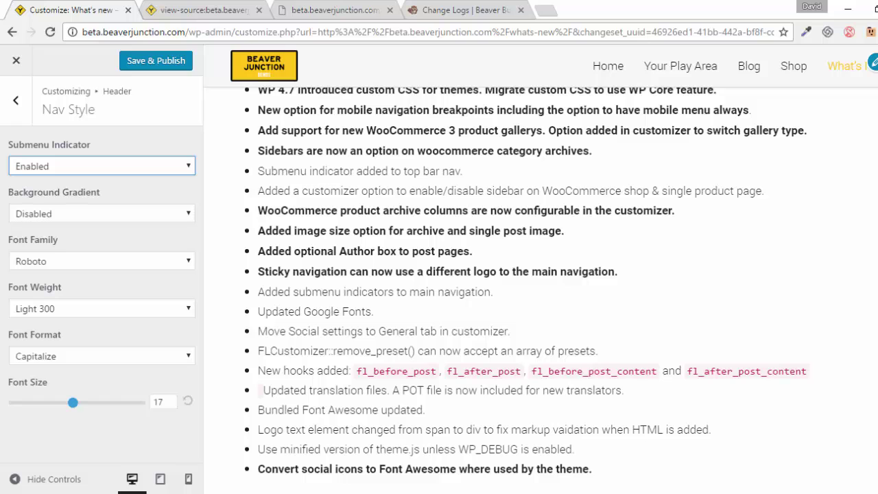
pyautogui.scroll(5, 526, 106)
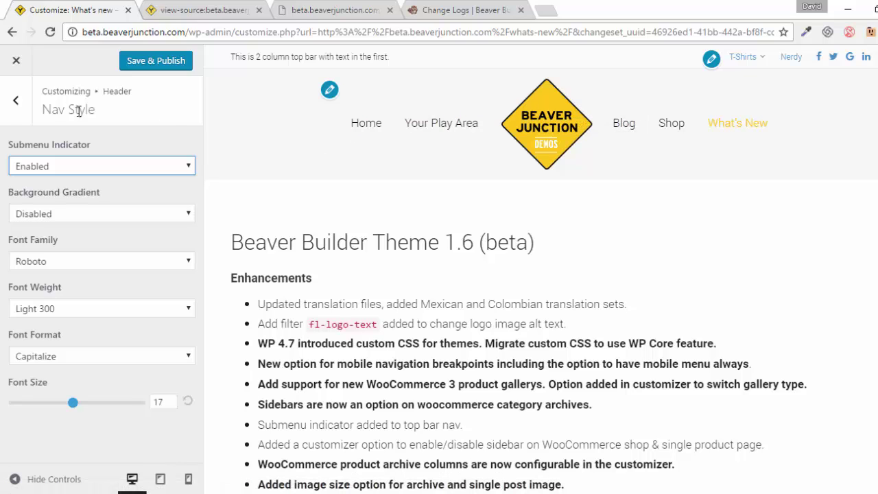
# Review Header Logo settings down to the Fade In Header Logo image, then return
pyautogui.click(17, 103)
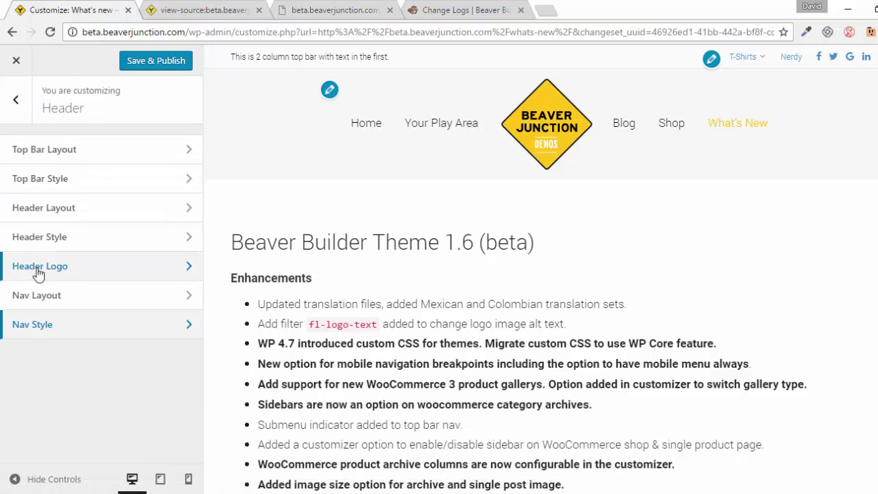
pyautogui.click(74, 268)
pyautogui.scroll(-3, 80, 278)
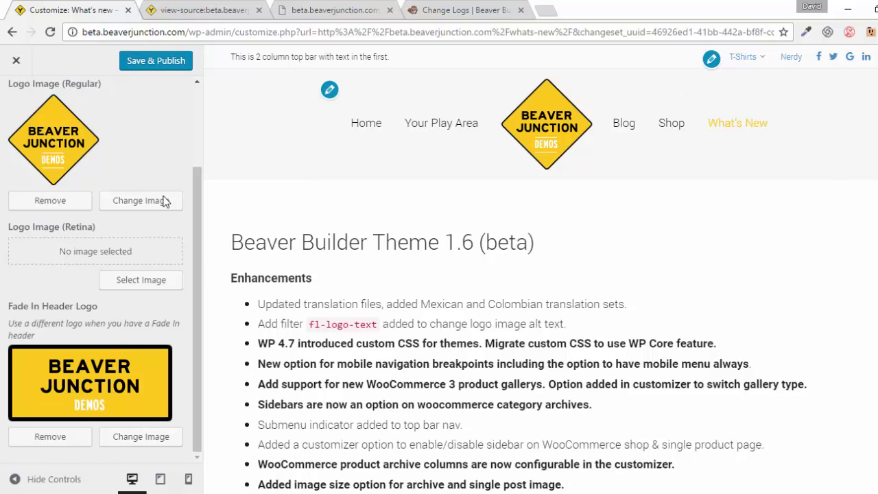
pyautogui.scroll(3, 199, 224)
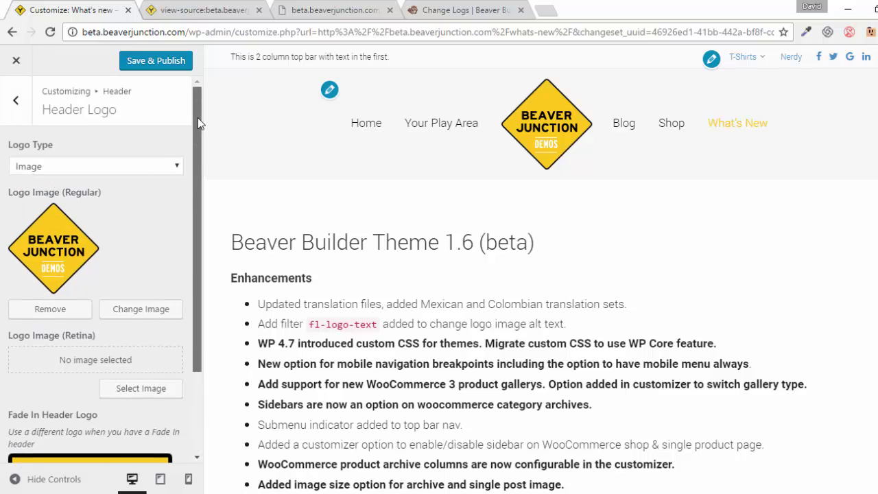
pyautogui.click(16, 104)
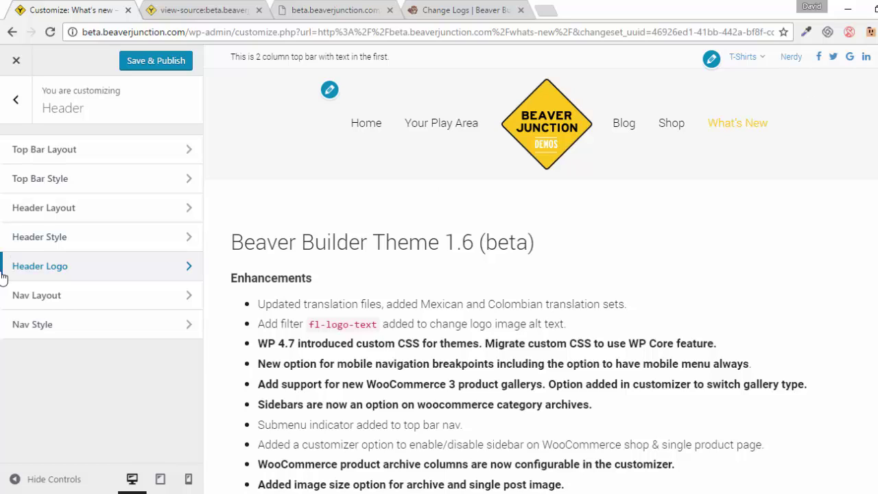
# In Nav Layout, set Responsive Nav Breakpoint to Always
pyautogui.click(79, 296)
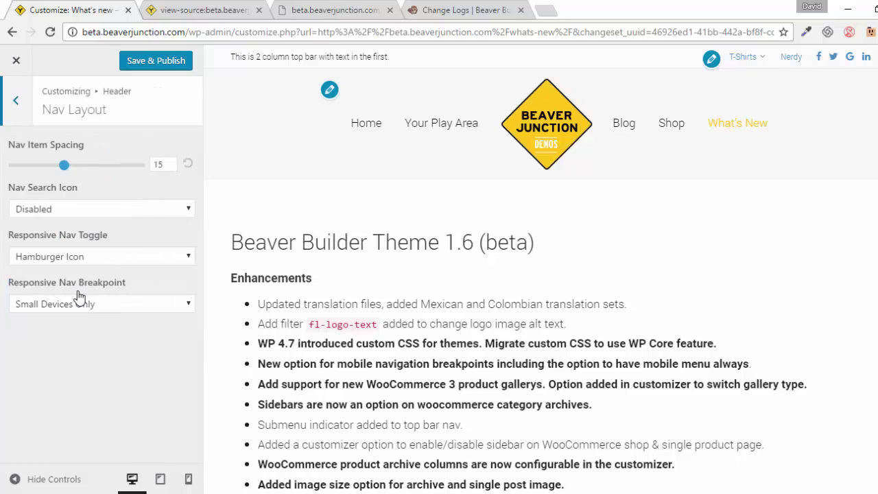
pyautogui.click(163, 309)
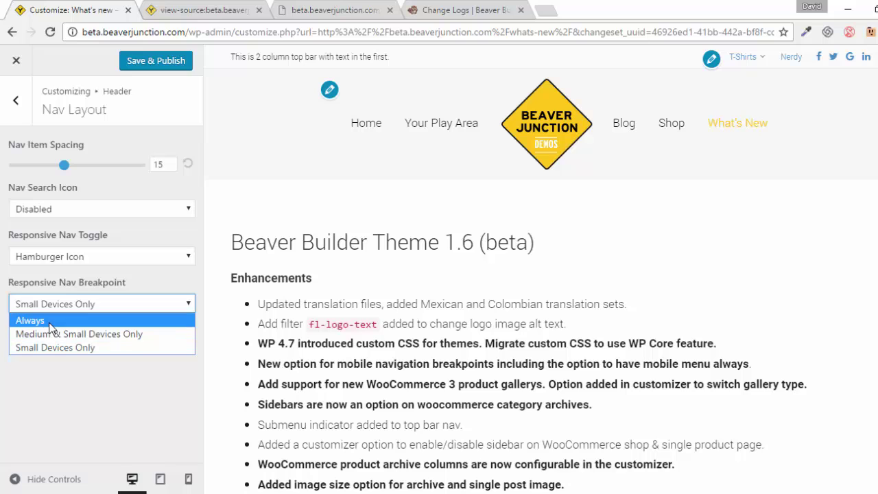
pyautogui.click(29, 321)
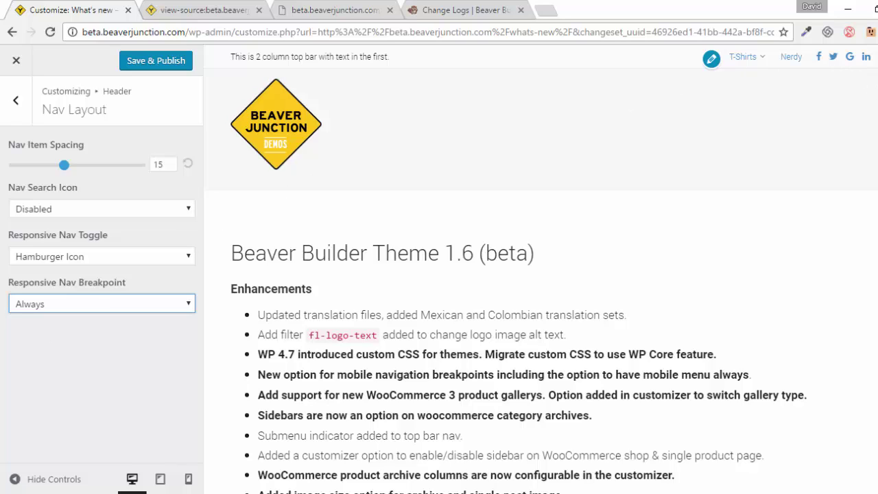
# Set Responsive Nav Toggle to Menu Button and restore the breakpoint to Small Devices Only
pyautogui.click(151, 308)
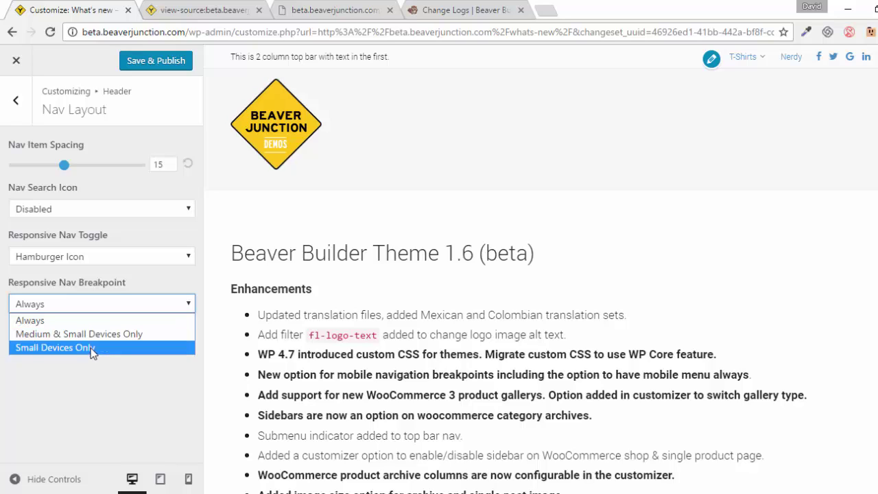
pyautogui.click(185, 259)
pyautogui.click(116, 273)
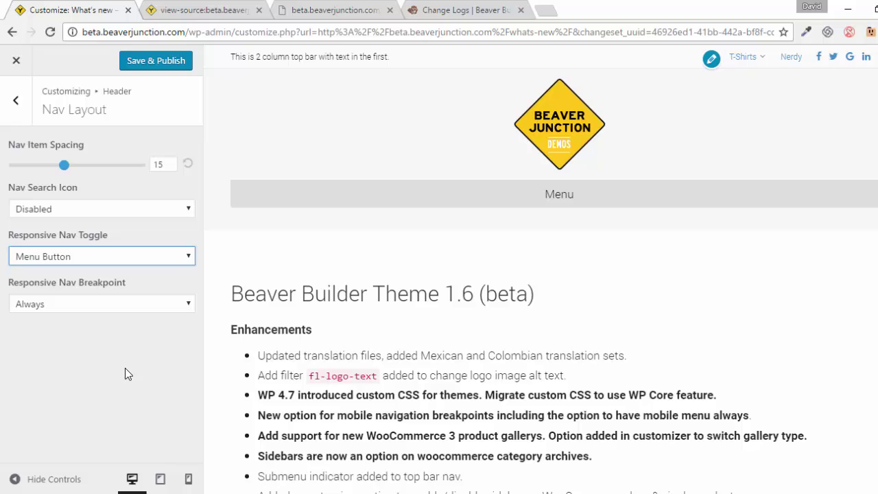
pyautogui.click(184, 259)
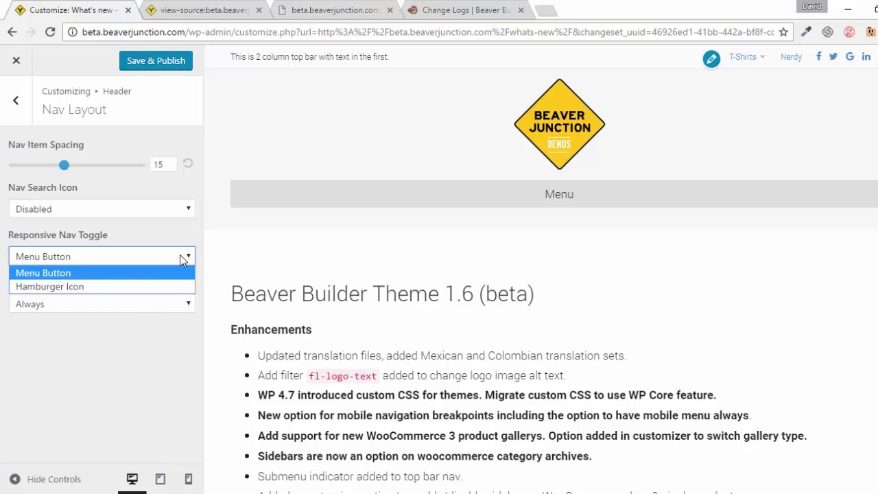
pyautogui.click(155, 313)
pyautogui.click(148, 306)
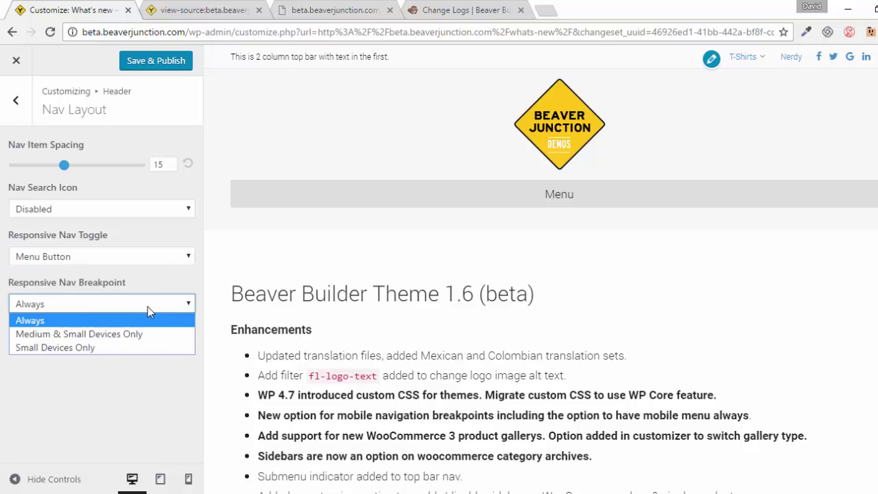
pyautogui.click(83, 346)
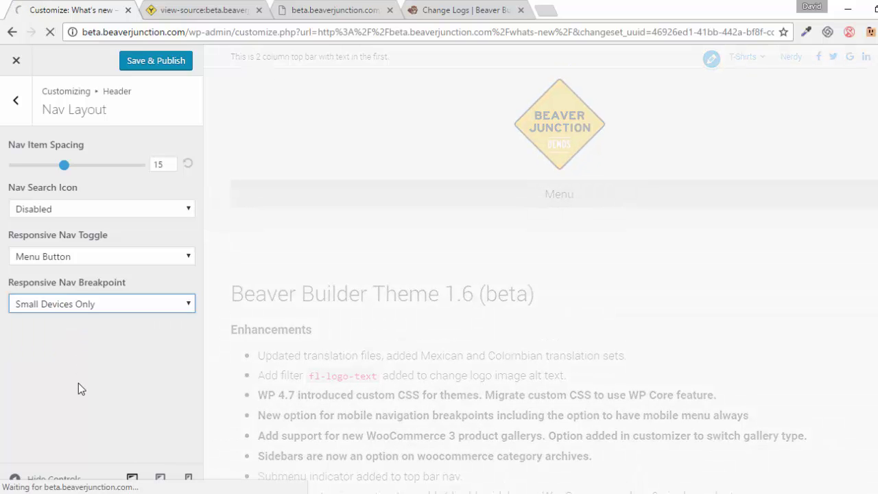
# Return to the Header list and load the Shop page in the preview
pyautogui.click(15, 103)
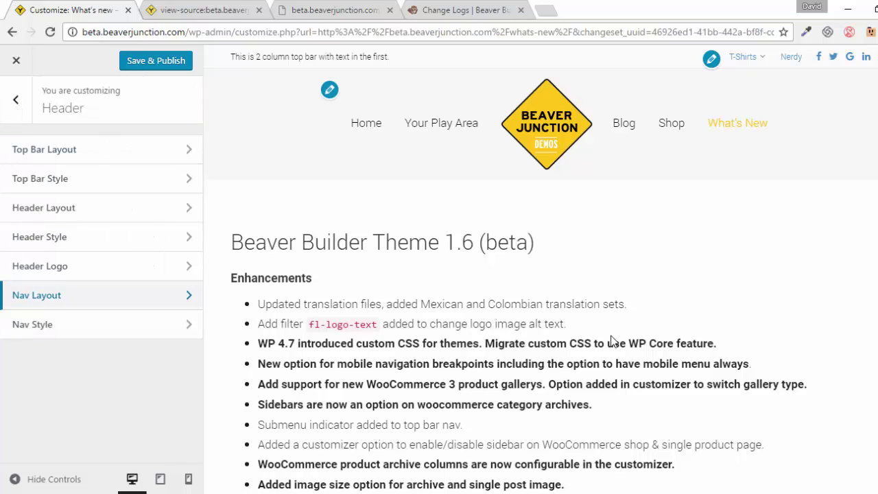
pyautogui.scroll(-1, 612, 341)
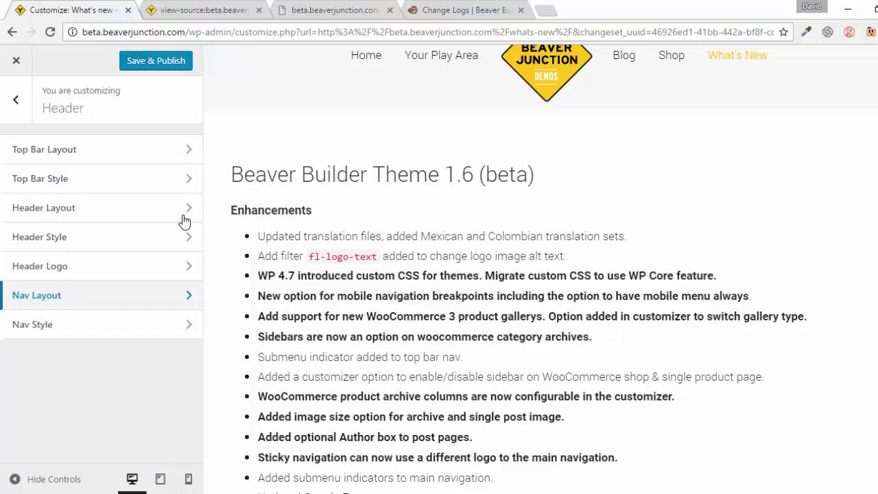
pyautogui.scroll(1, 671, 258)
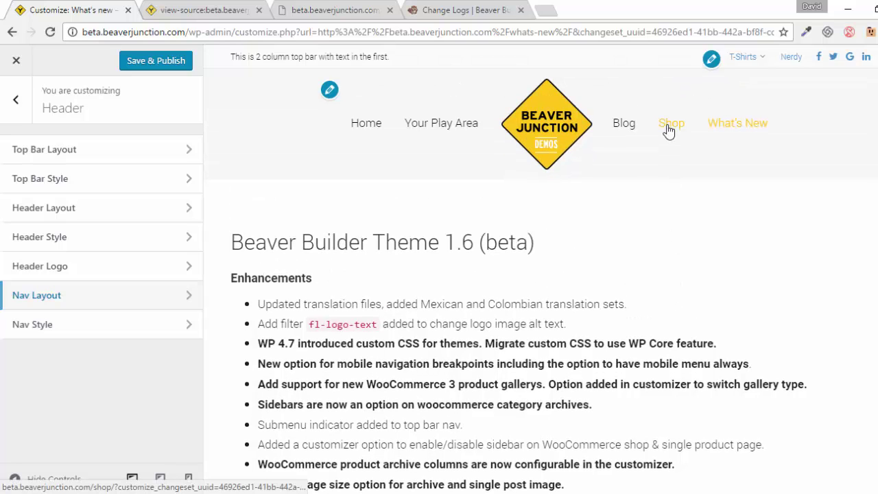
pyautogui.click(673, 125)
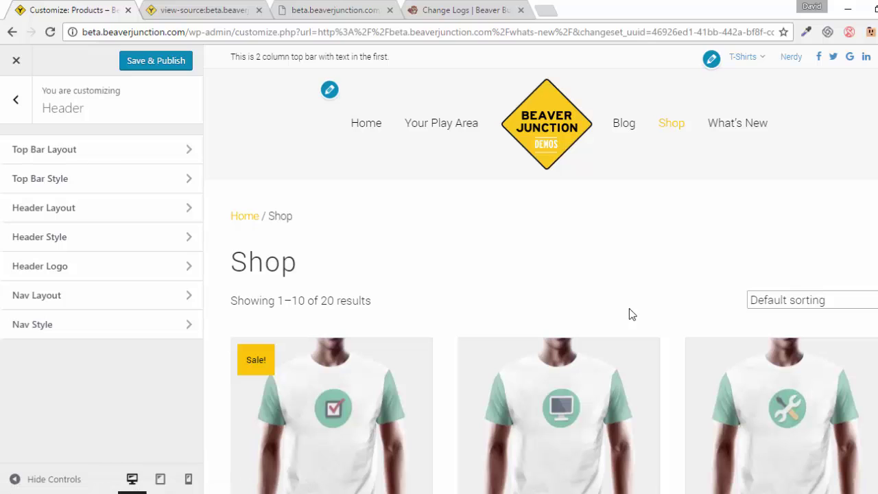
pyautogui.scroll(-2, 598, 353)
# Open the All Right t-shirt product page in the preview
pyautogui.click(389, 345)
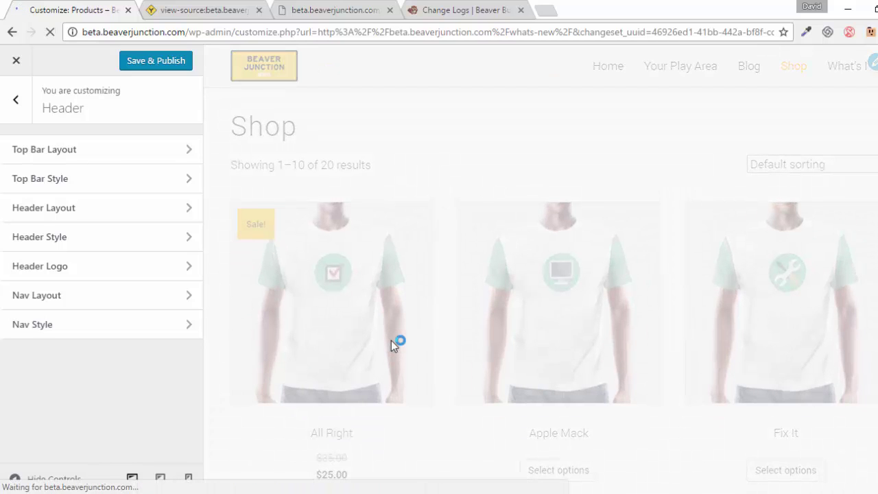
pyautogui.scroll(-3, 389, 343)
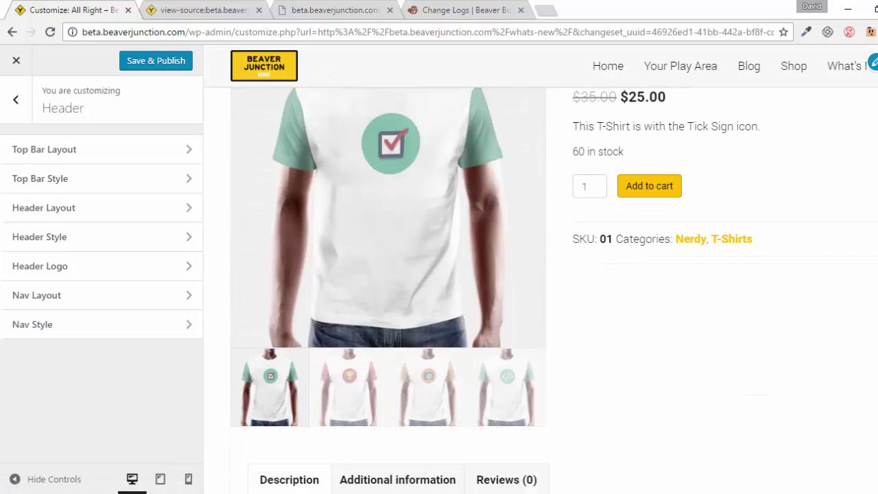
pyautogui.scroll(1, 857, 312)
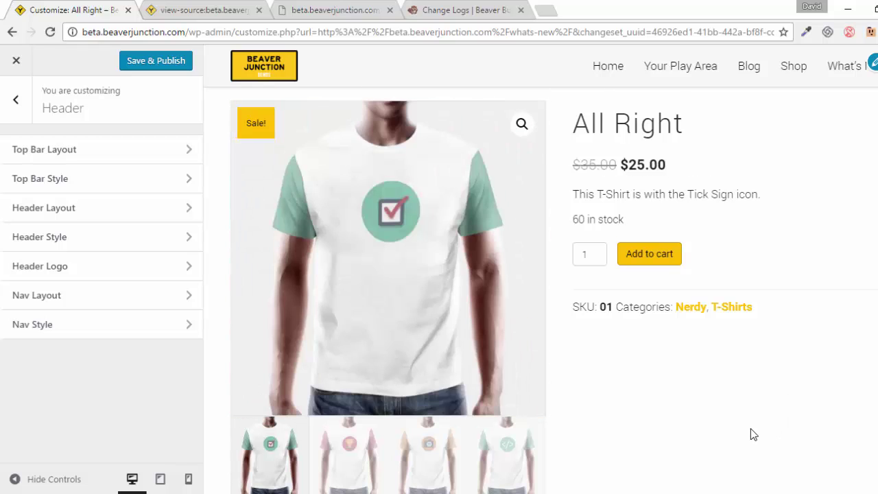
pyautogui.scroll(-1, 753, 433)
# Cycle the gallery through the code, camera, trophy and tick shirt images twice
pyautogui.click(504, 402)
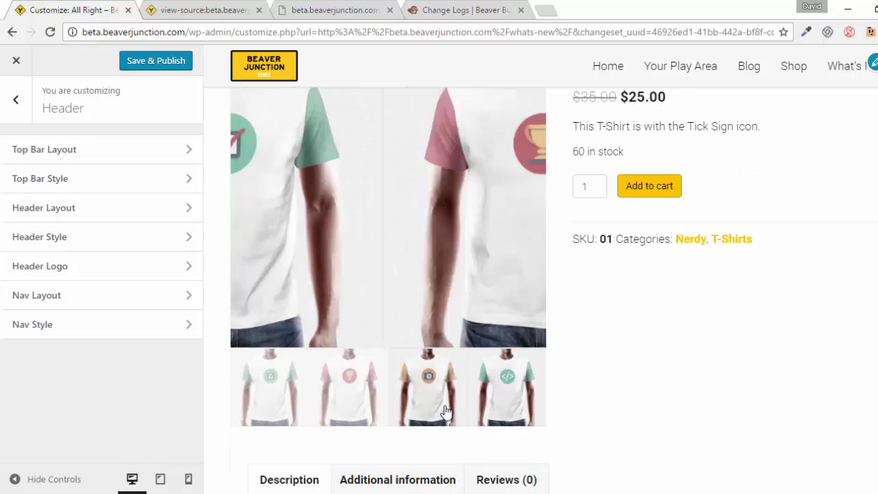
pyautogui.click(445, 406)
pyautogui.click(339, 408)
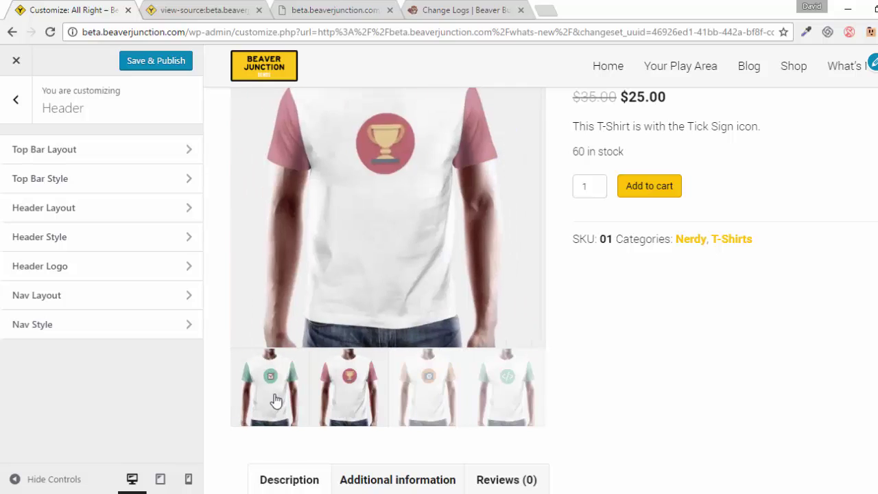
pyautogui.click(275, 400)
pyautogui.click(514, 393)
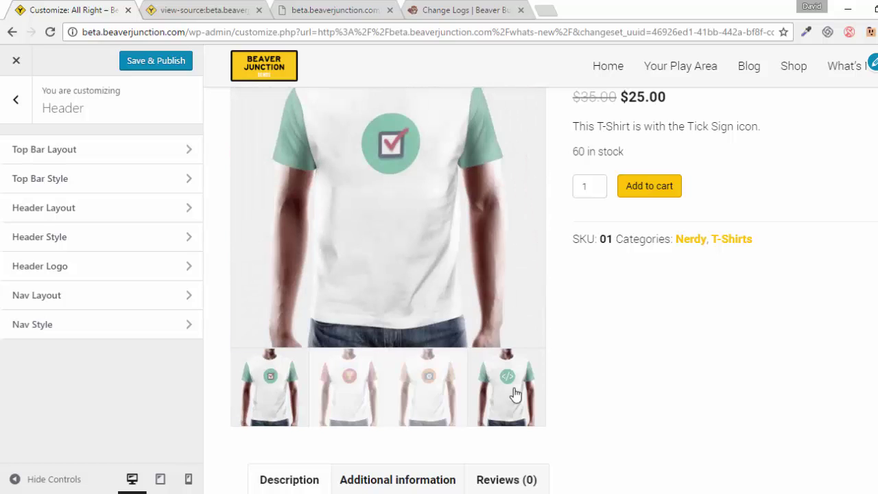
pyautogui.click(424, 410)
pyautogui.click(356, 405)
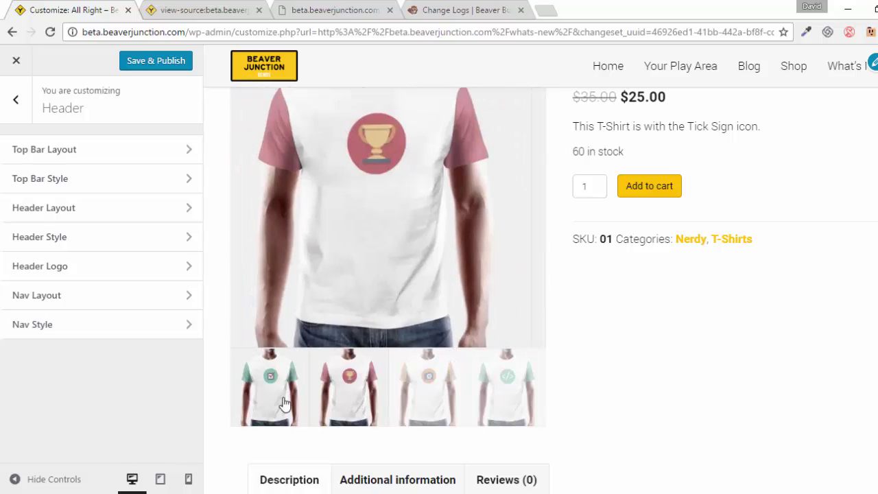
pyautogui.click(288, 405)
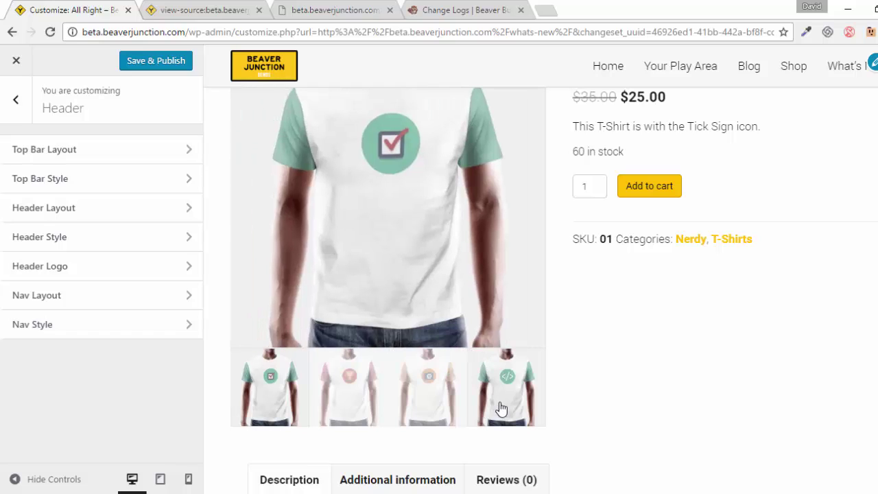
# In Content > WooCommerce Layout, leave Product Gallery on WooCommerce 3.x Gallery (default)
pyautogui.click(17, 114)
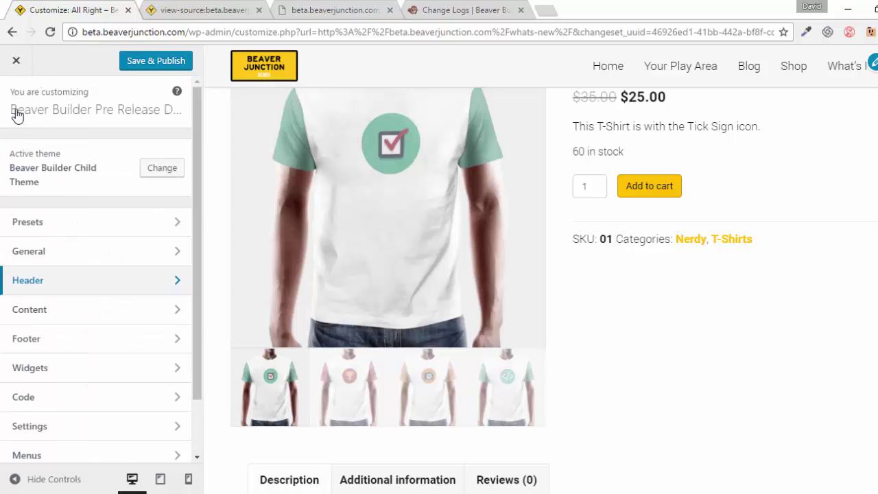
pyautogui.click(62, 313)
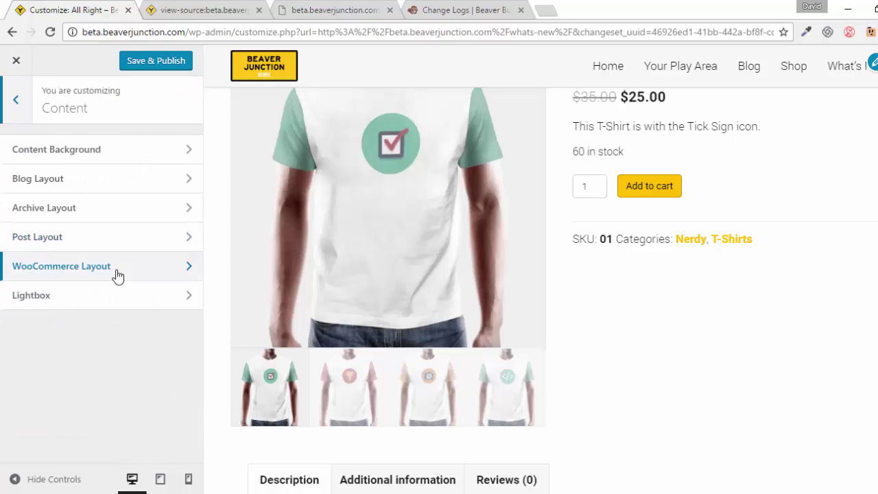
pyautogui.click(118, 273)
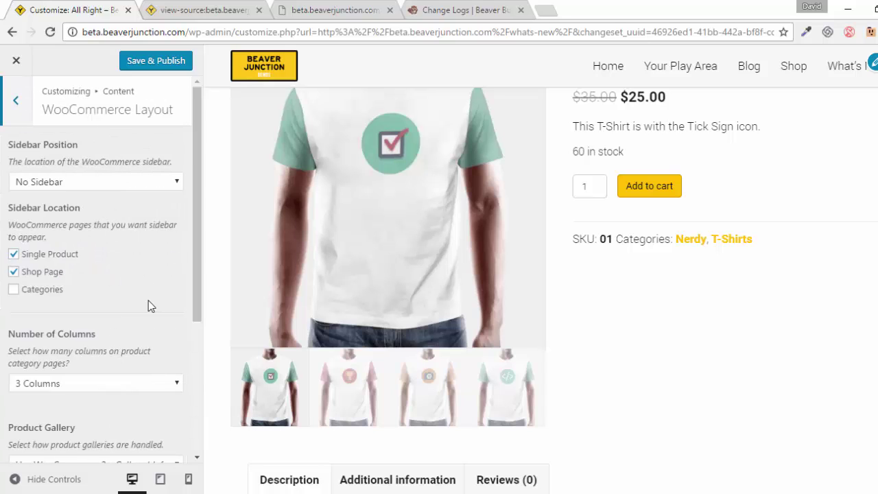
pyautogui.scroll(-3, 148, 301)
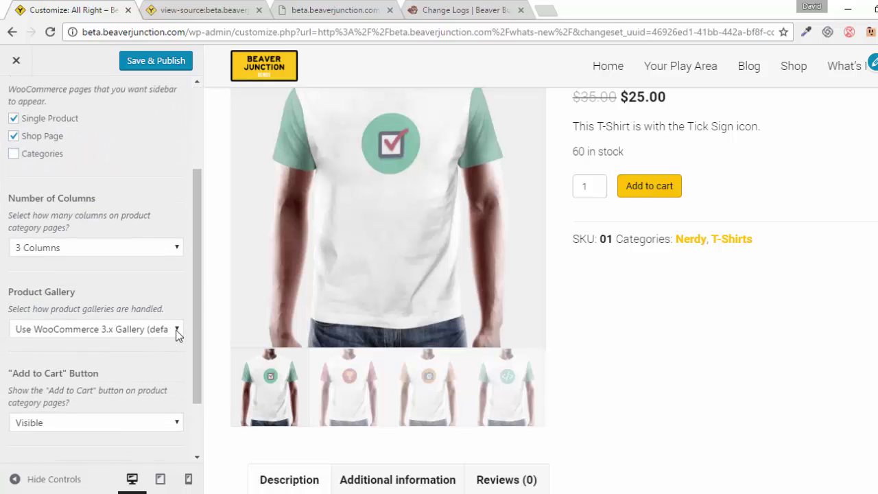
pyautogui.click(177, 331)
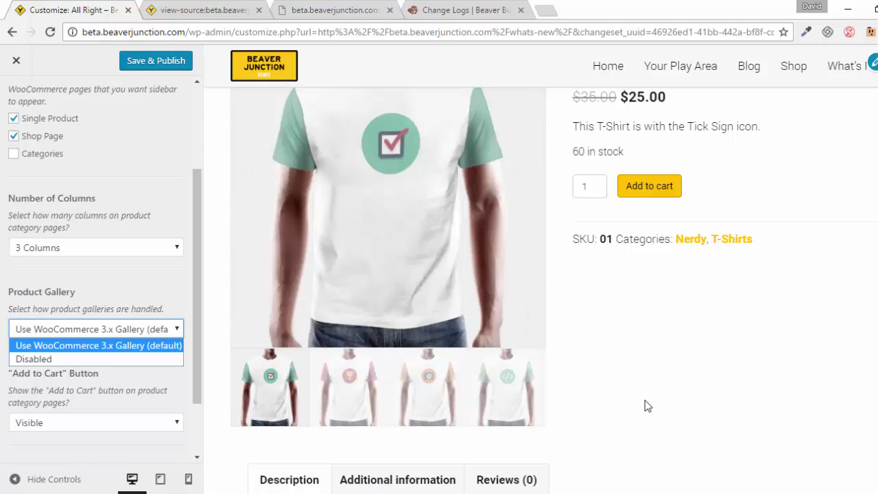
pyautogui.click(387, 372)
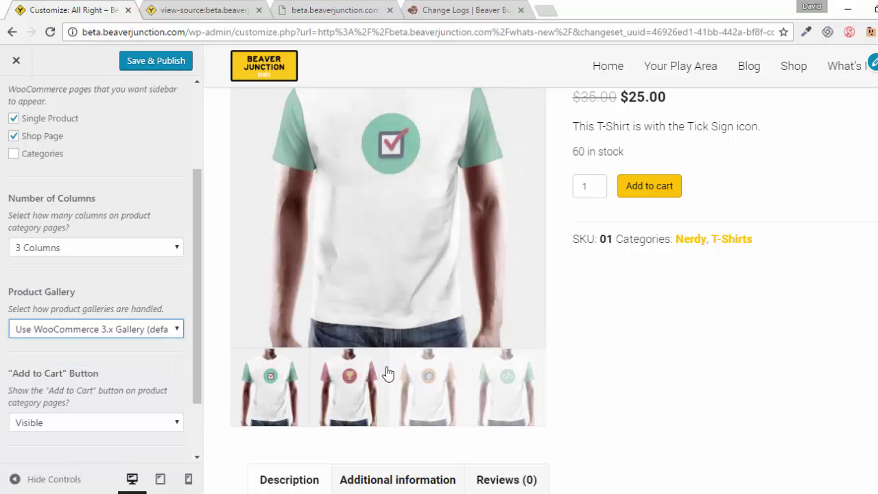
# Test the gallery by switching through trophy, code, camera and back to tick shirt
pyautogui.click(387, 372)
pyautogui.click(476, 382)
pyautogui.click(413, 398)
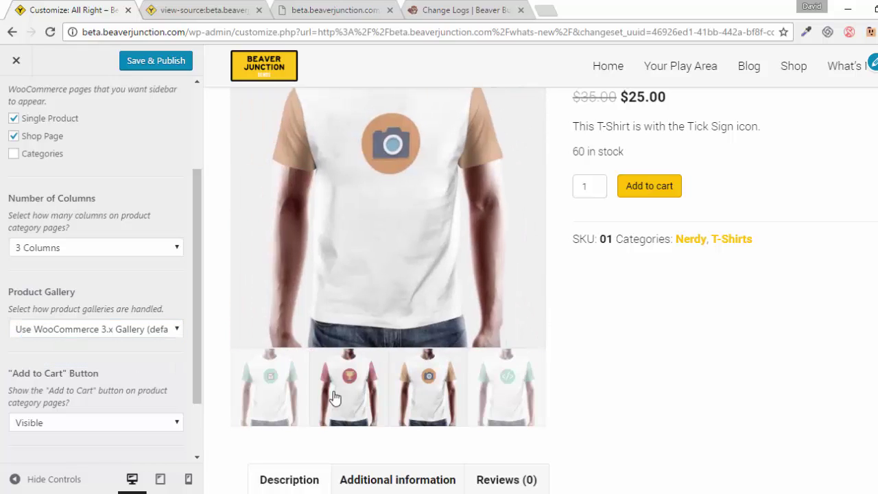
pyautogui.click(334, 396)
pyautogui.click(269, 388)
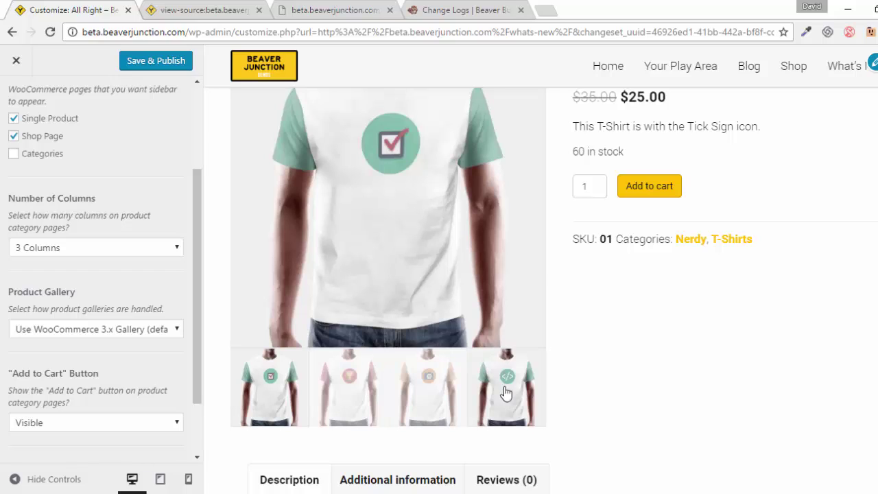
pyautogui.scroll(2, 657, 403)
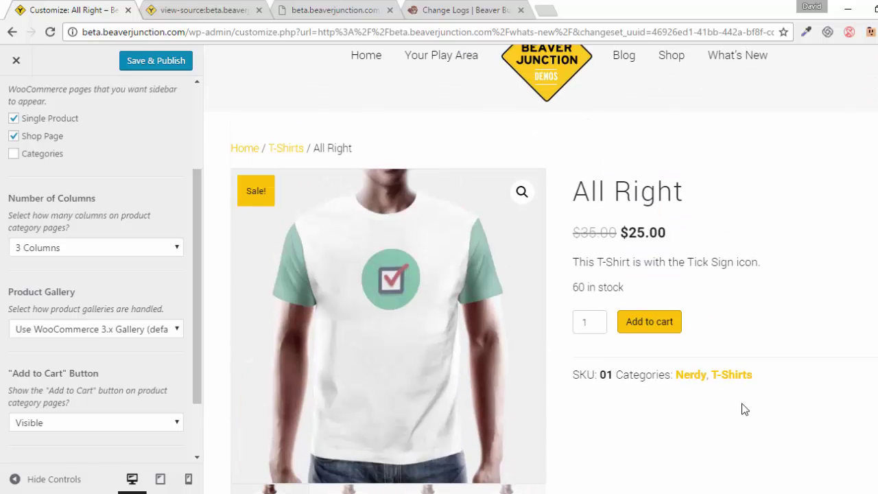
pyautogui.scroll(-1, 745, 409)
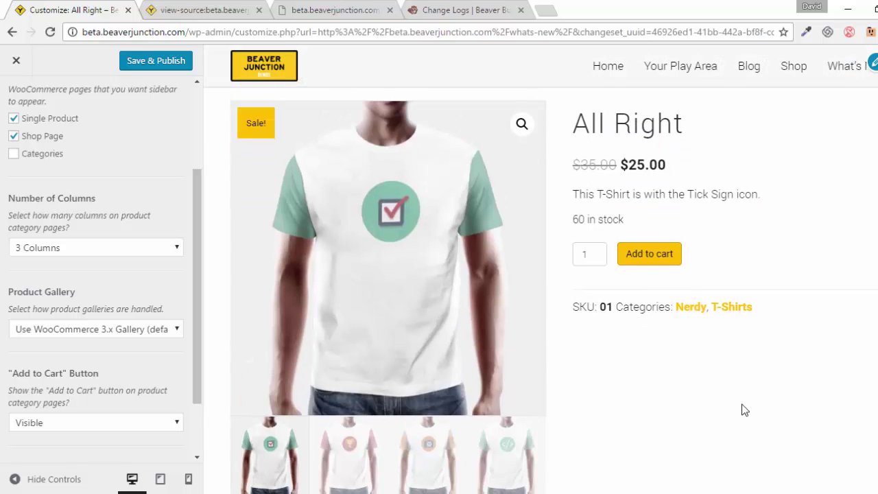
pyautogui.scroll(-1, 745, 409)
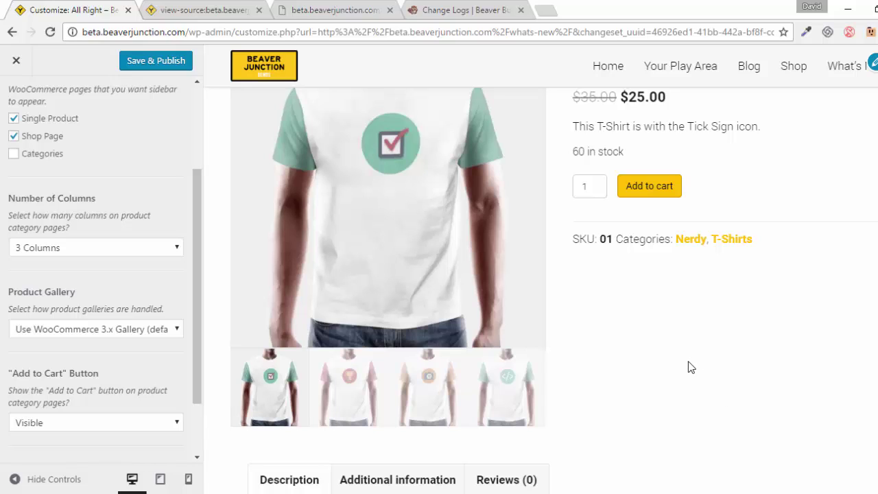
pyautogui.scroll(-1, 690, 368)
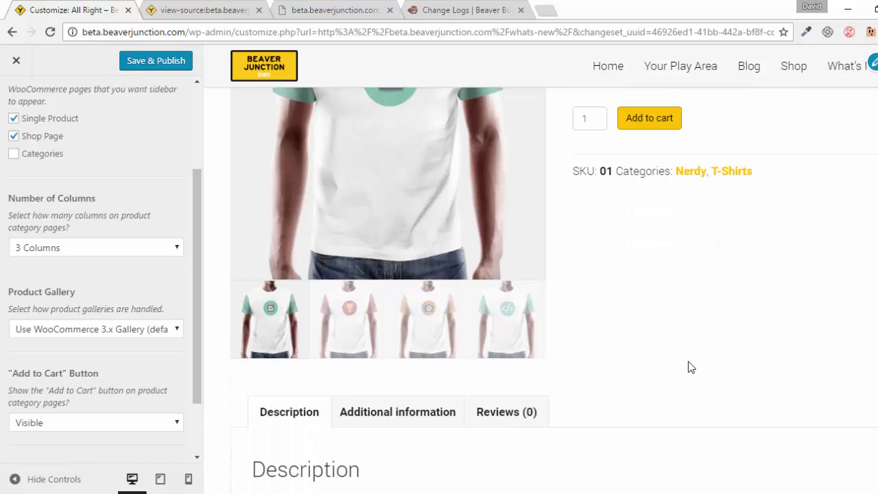
pyautogui.scroll(2, 691, 367)
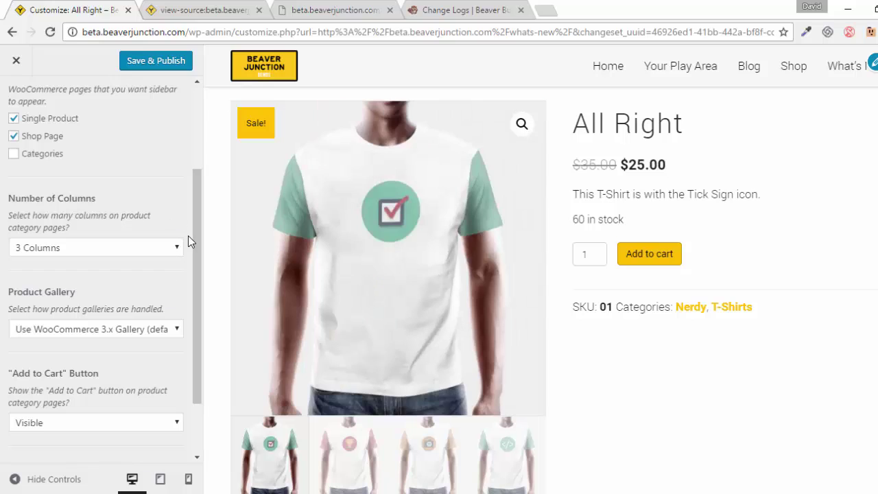
pyautogui.moveTo(193, 232); pyautogui.dragTo(193, 132)
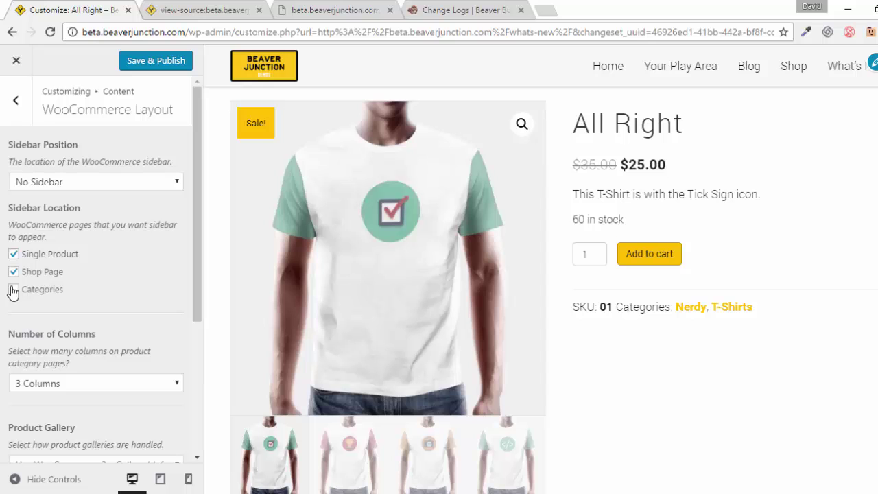
# Place the WooCommerce sidebar on the left for the Shop page, excluding Single Product pages
pyautogui.click(121, 181)
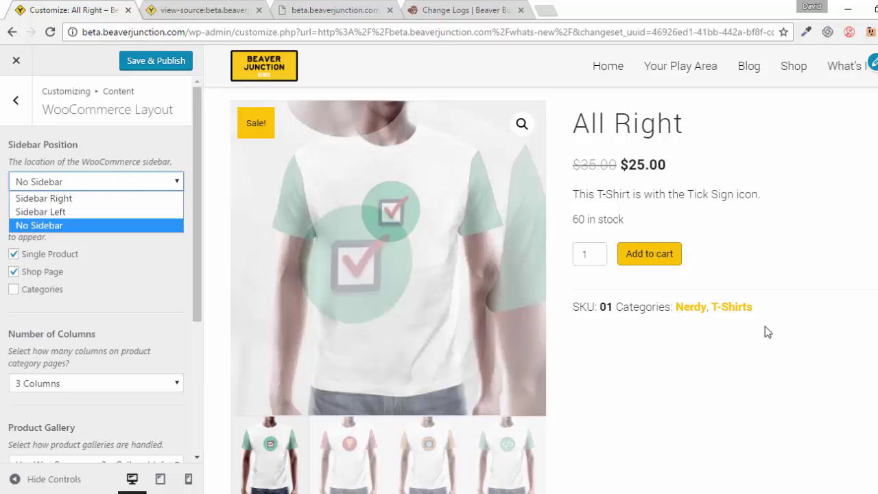
pyautogui.click(802, 277)
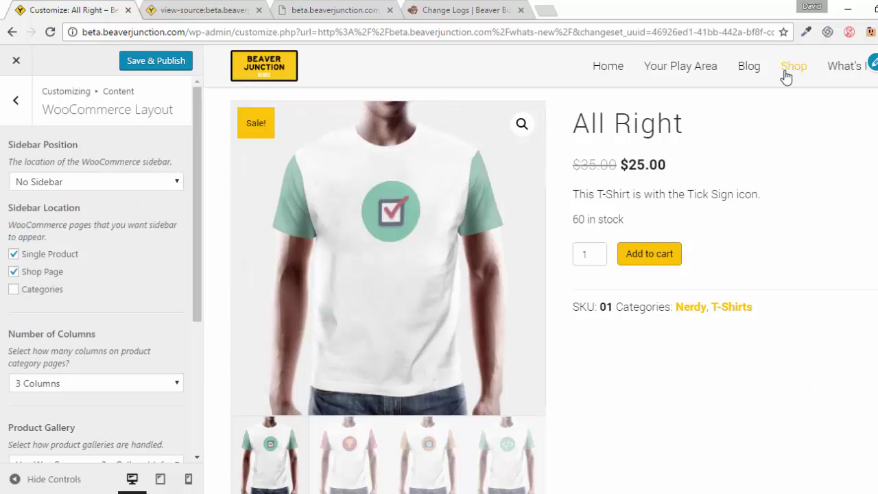
pyautogui.click(788, 70)
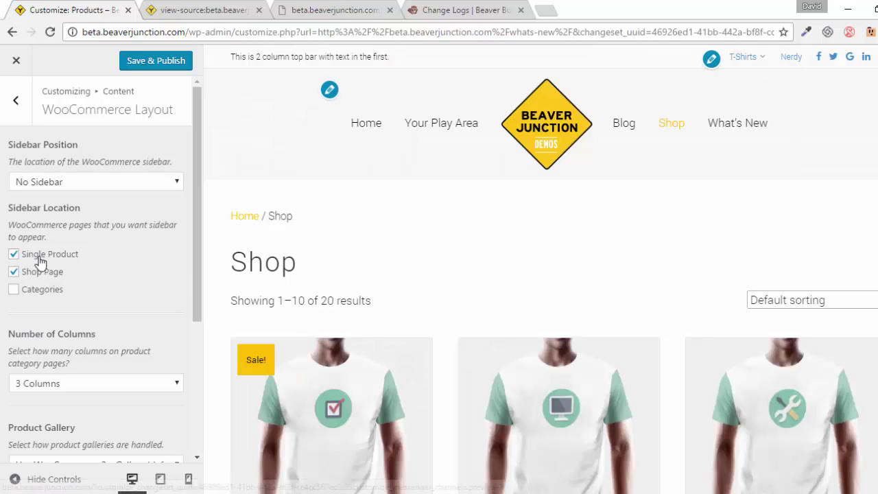
pyautogui.click(157, 185)
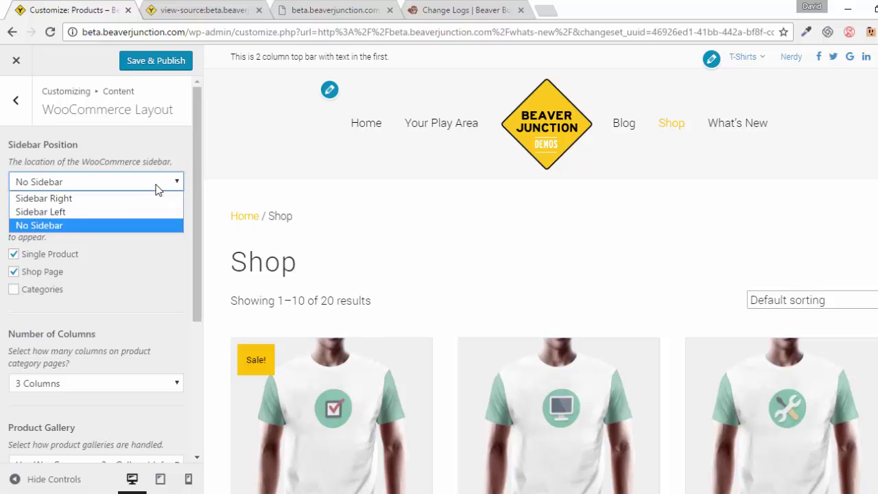
pyautogui.click(72, 216)
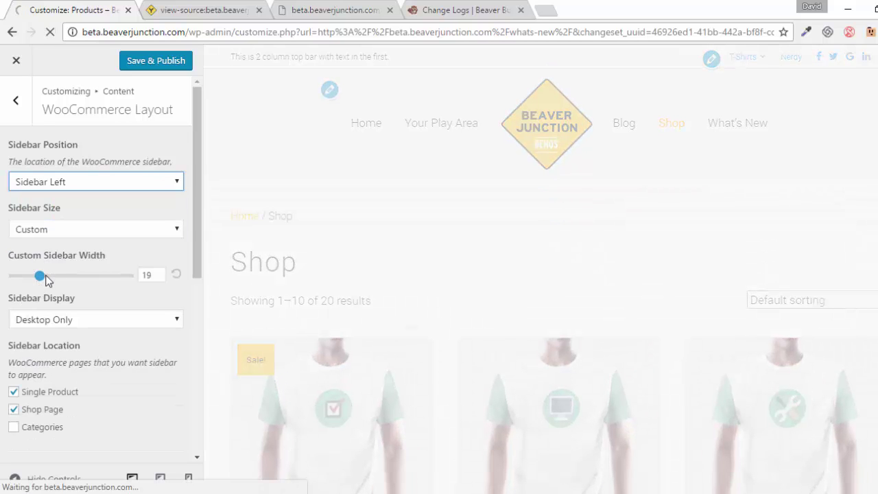
pyautogui.click(13, 391)
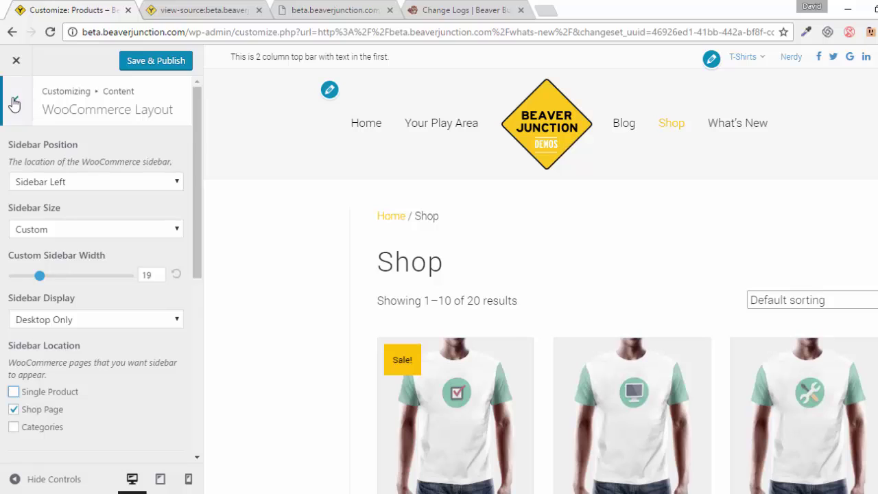
pyautogui.click(15, 101)
# View the Widgets areas from the main menu, then return to the main Customizer sections
pyautogui.click(15, 103)
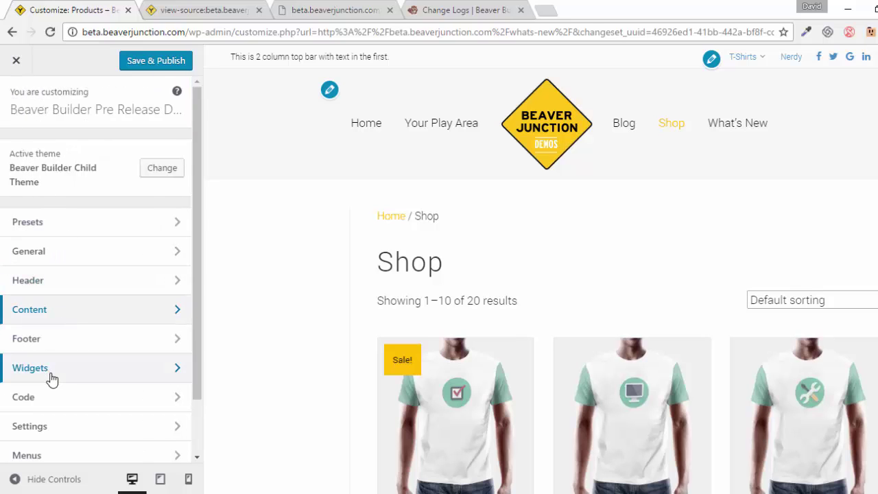
pyautogui.click(52, 379)
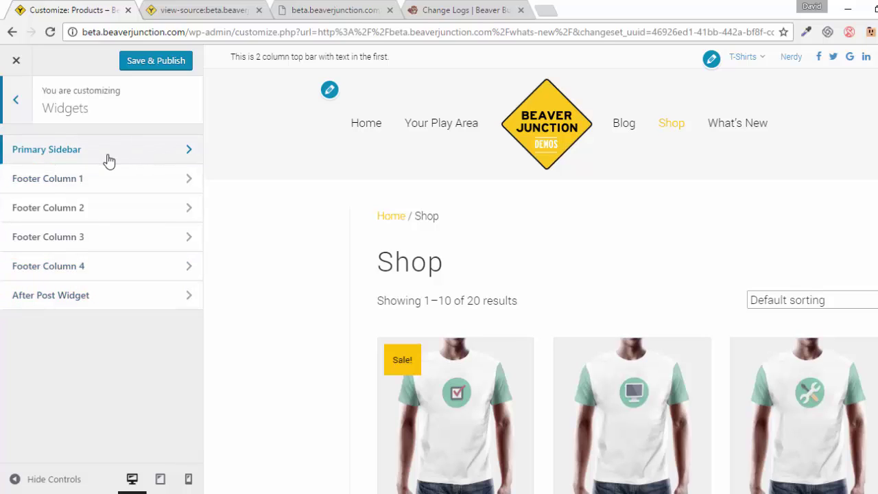
pyautogui.click(16, 100)
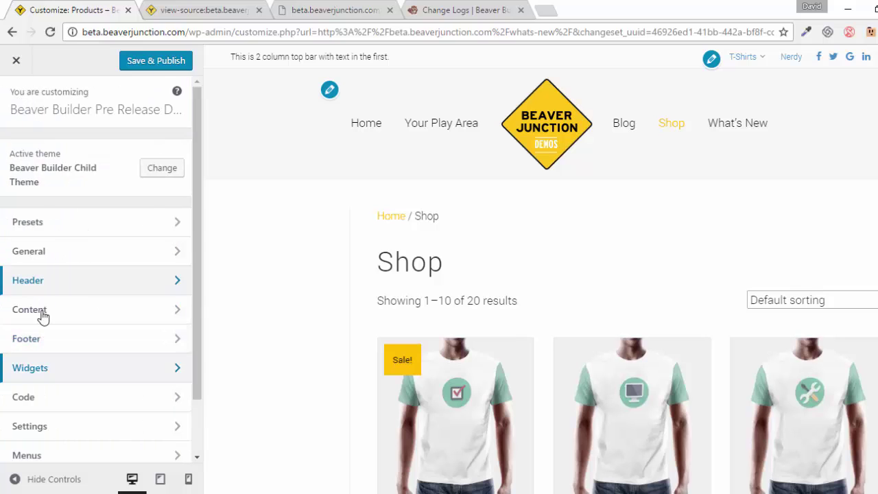
# In Content > WooCommerce Layout, set the WooCommerce sidebar position to none
pyautogui.click(93, 318)
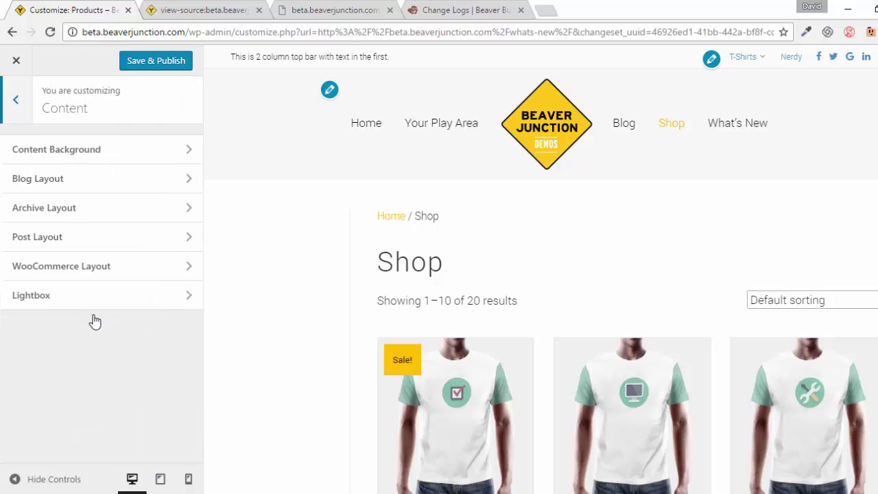
pyautogui.click(111, 272)
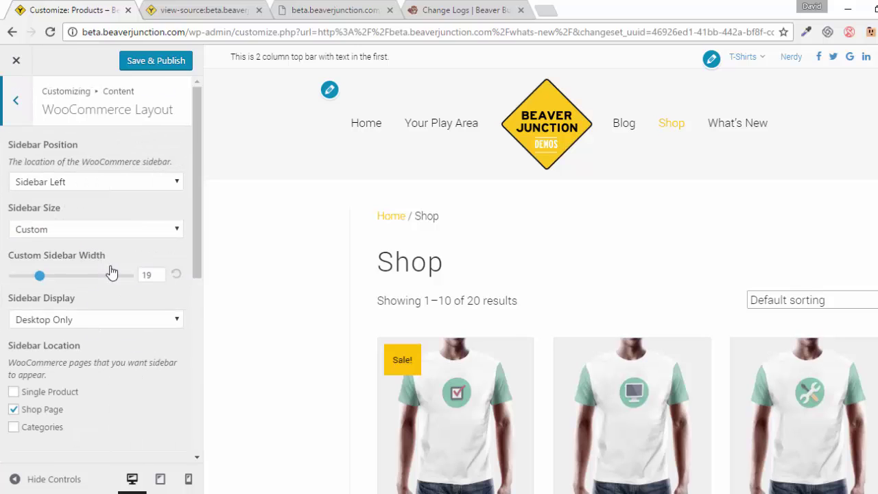
pyautogui.click(136, 183)
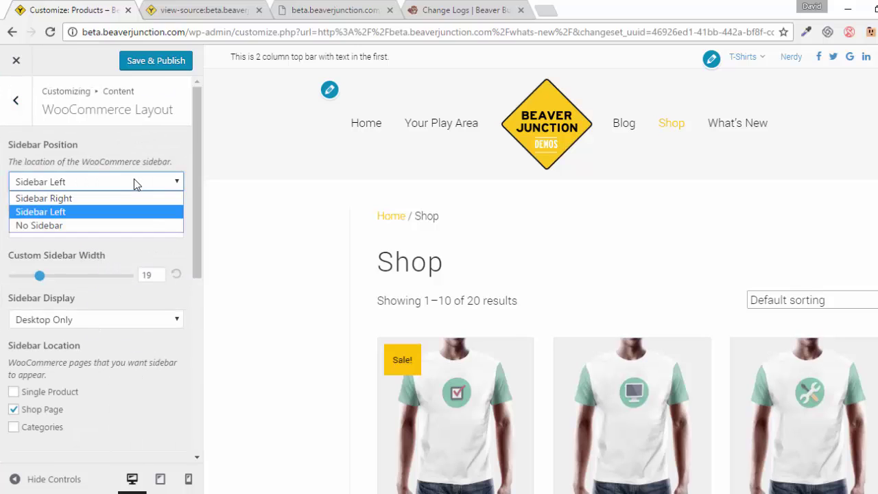
pyautogui.click(83, 225)
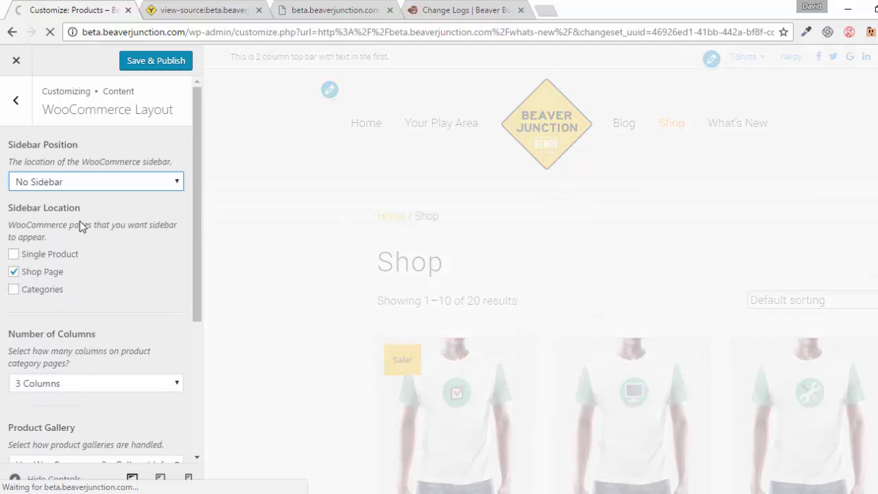
# Try the shop product columns at 4, then at 6 columns
pyautogui.scroll(-1, 120, 371)
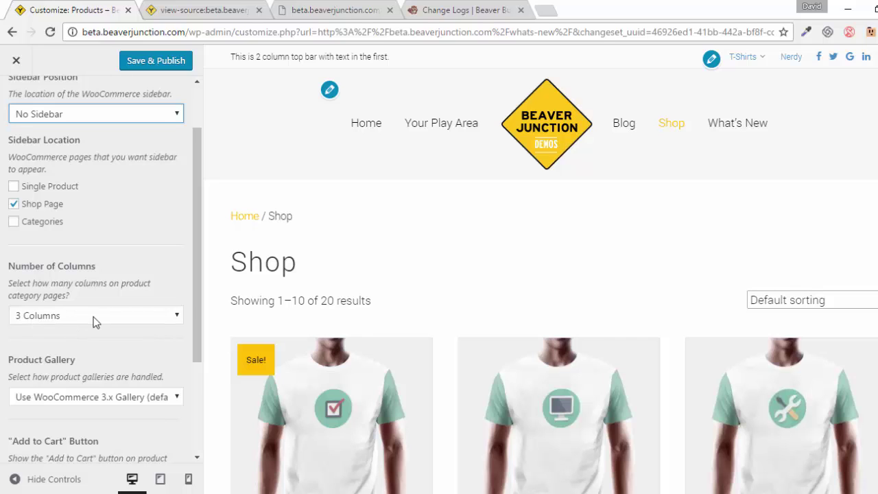
pyautogui.scroll(-2, 761, 329)
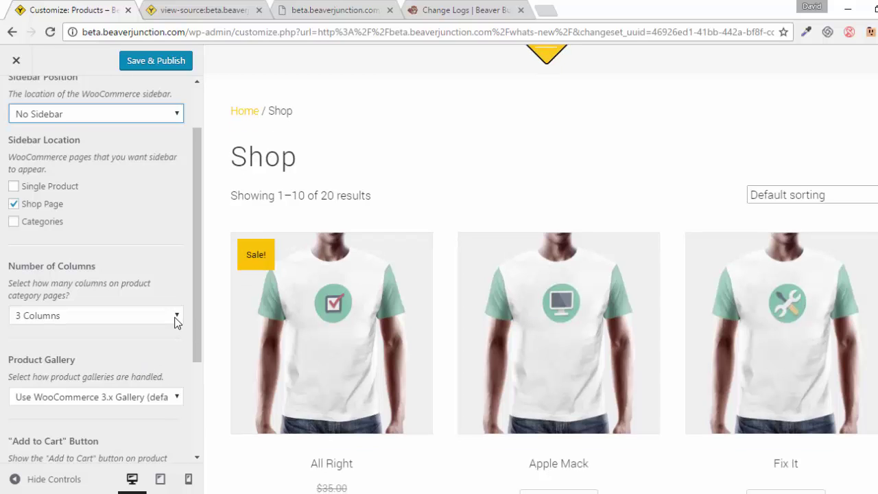
pyautogui.click(176, 317)
pyautogui.click(88, 374)
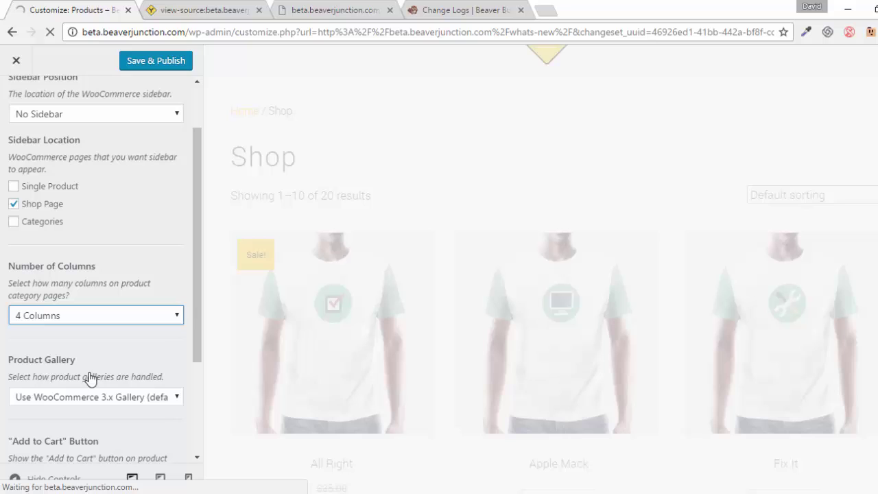
pyautogui.click(173, 316)
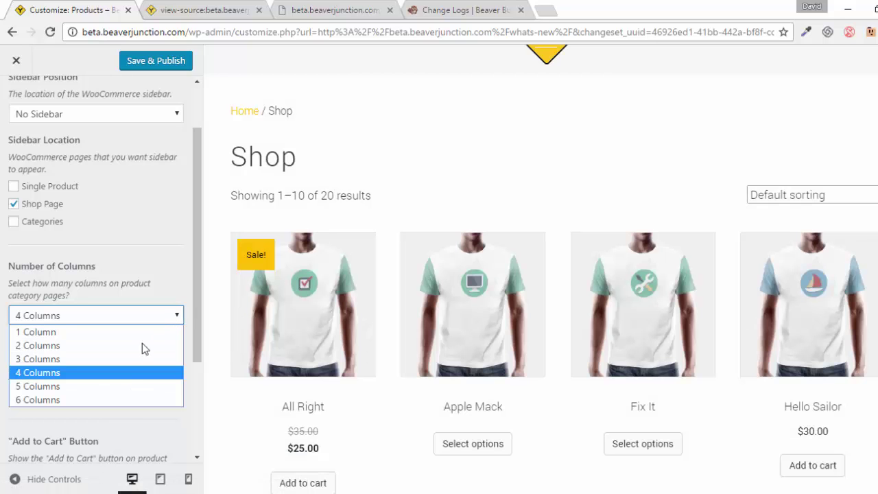
pyautogui.click(94, 400)
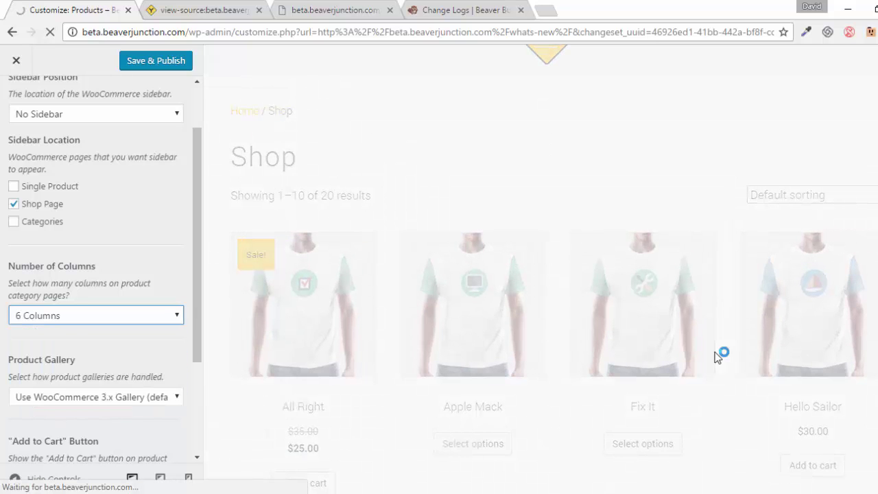
# Settle on 2 columns per row for the shop products
pyautogui.scroll(-1, 199, 274)
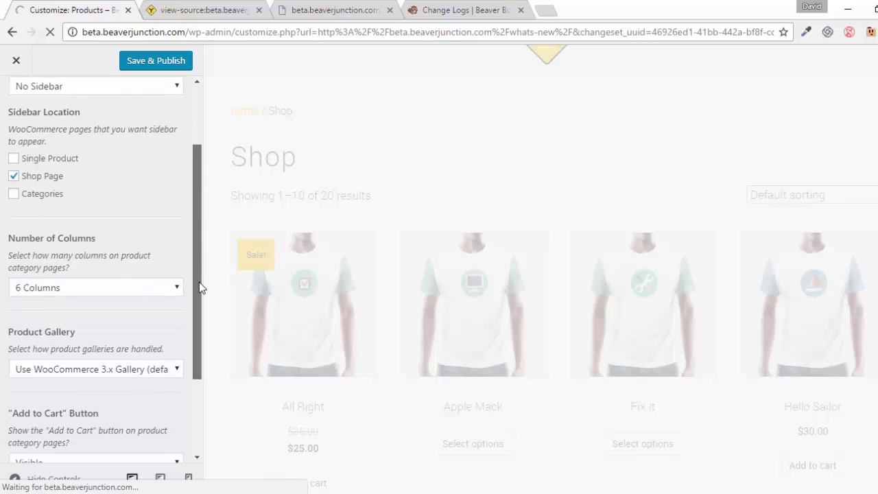
pyautogui.scroll(-3, 195, 315)
pyautogui.scroll(5, 191, 311)
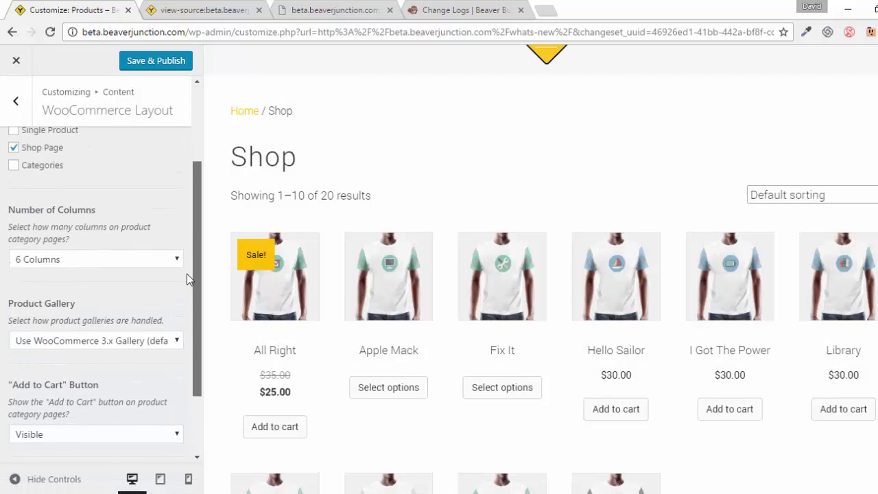
pyautogui.click(168, 315)
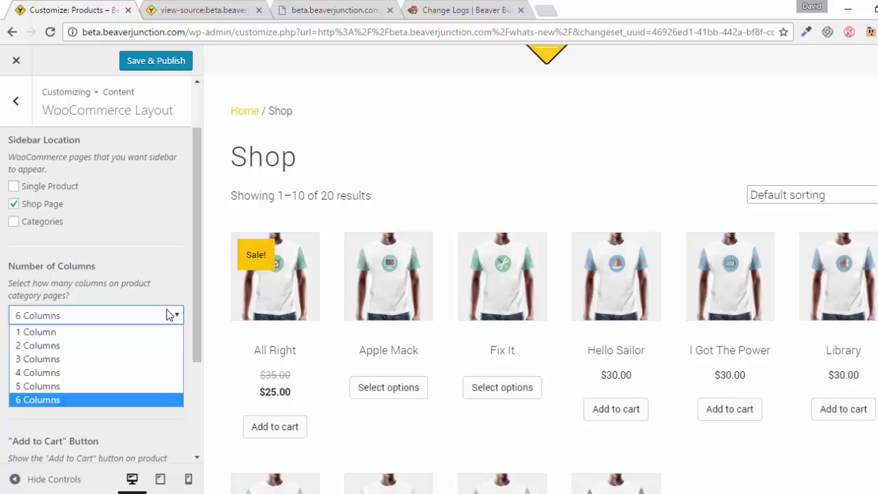
pyautogui.click(84, 341)
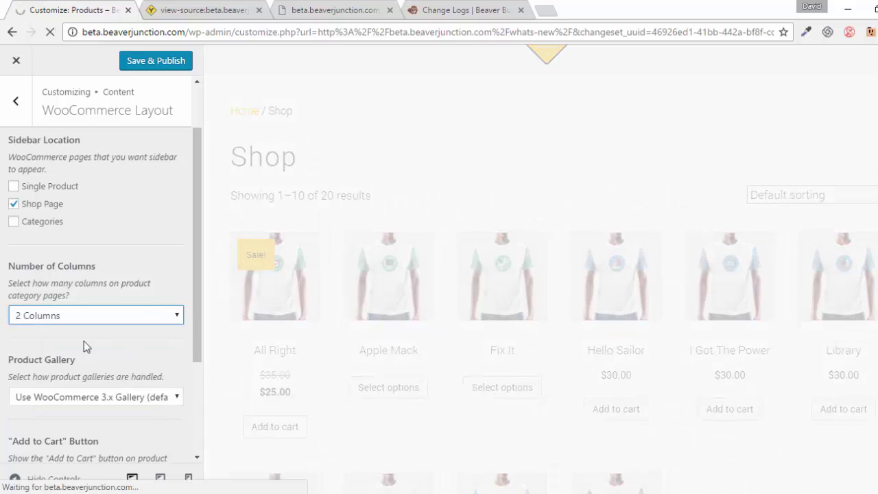
# Return to the Content sections and preview the Beaver Builder Theme blog post from the Blog page
pyautogui.click(16, 109)
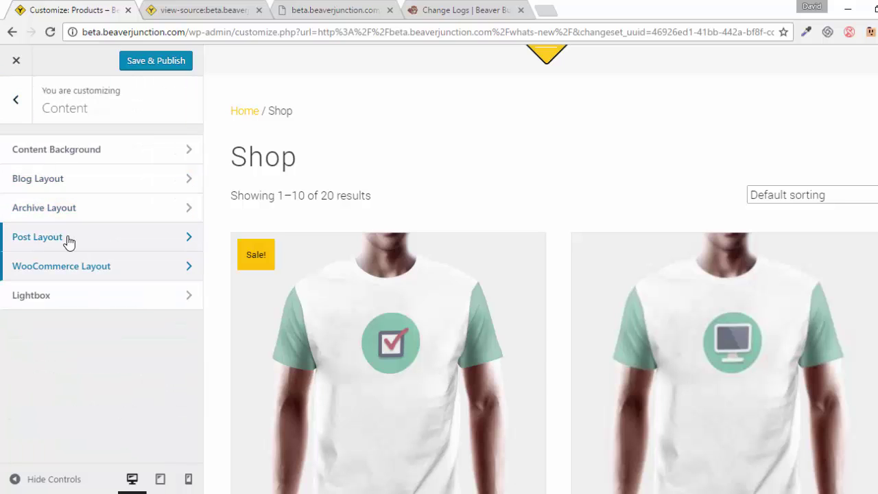
pyautogui.scroll(2, 750, 163)
pyautogui.scroll(2, 750, 163)
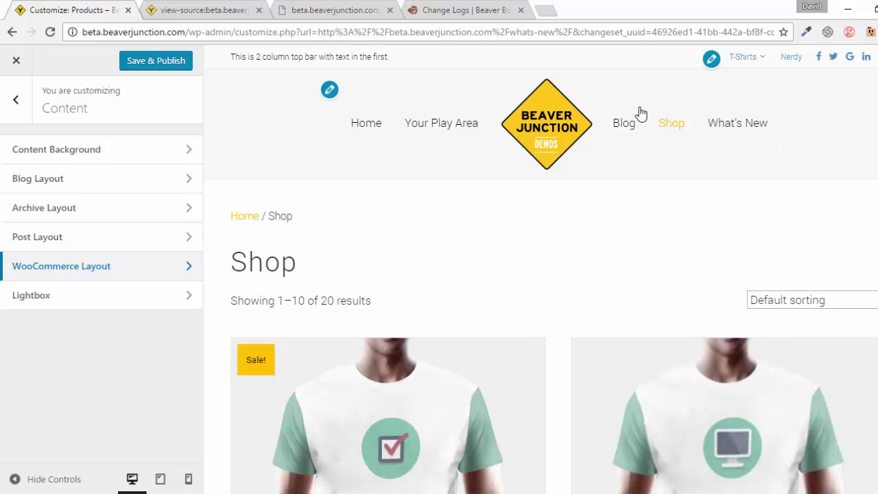
pyautogui.click(624, 131)
pyautogui.click(623, 125)
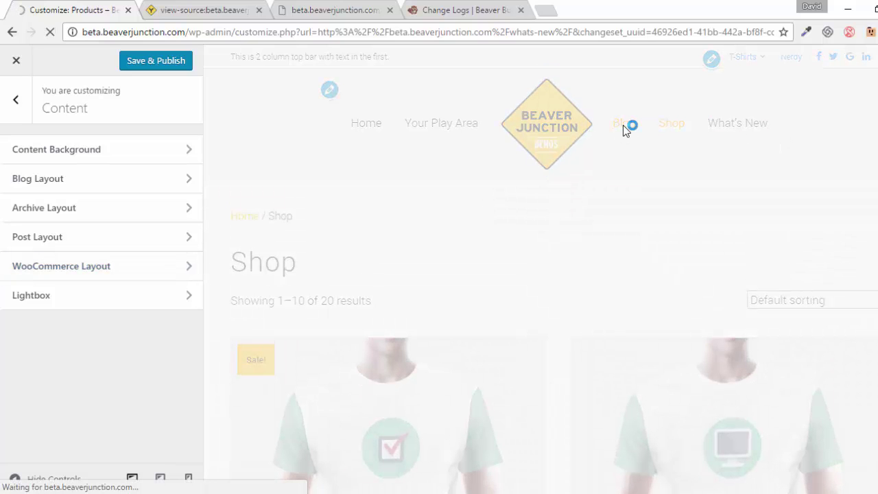
pyautogui.scroll(-2, 672, 217)
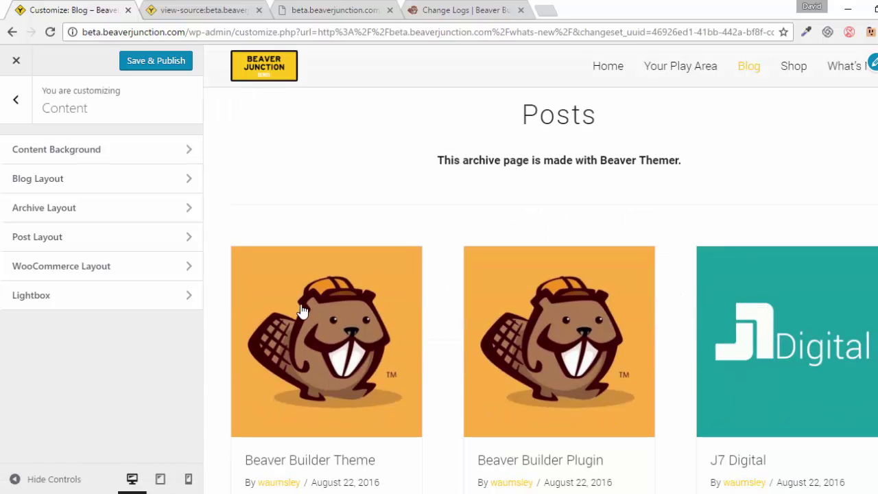
pyautogui.click(337, 335)
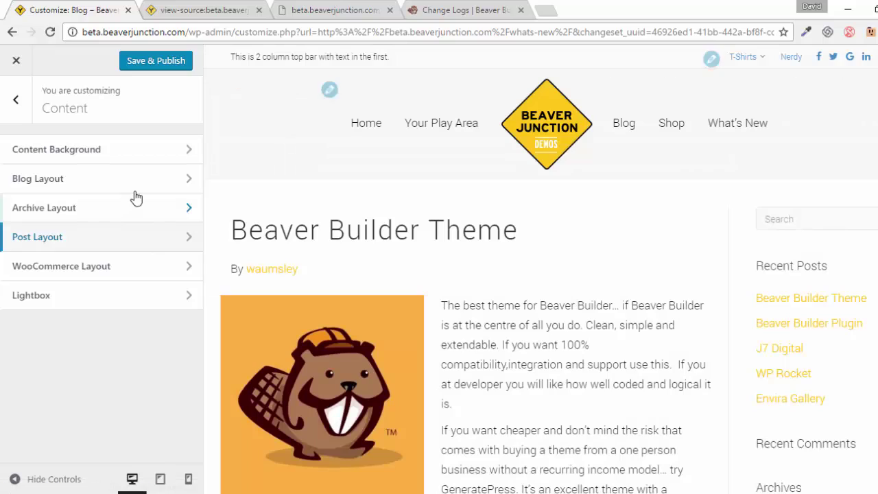
# Review the Blog Layout settings, then return to the Content section list
pyautogui.click(149, 185)
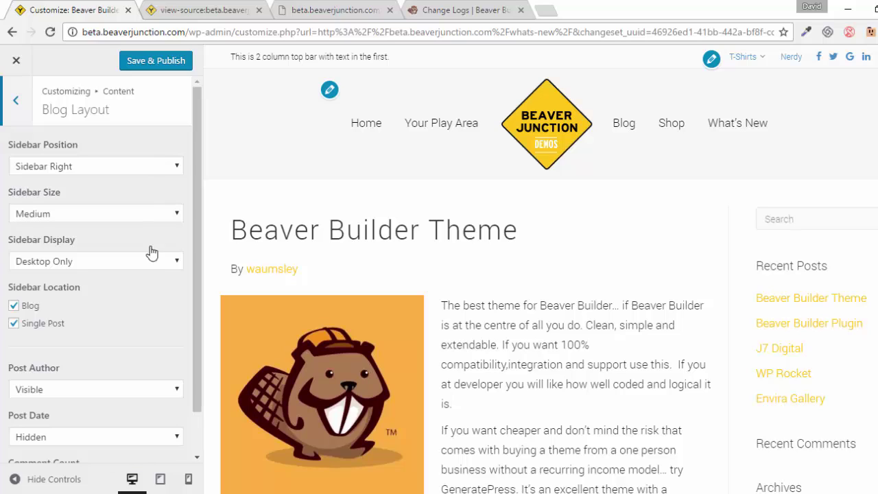
pyautogui.scroll(-2, 172, 324)
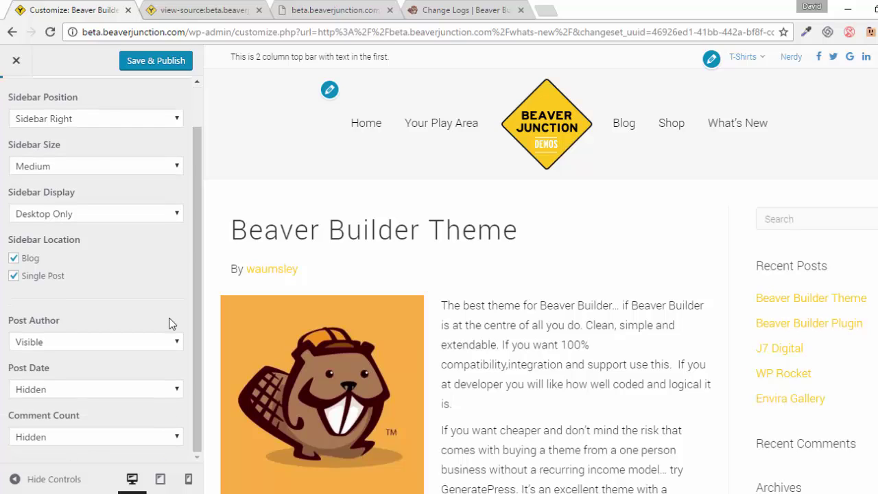
pyautogui.scroll(2, 144, 180)
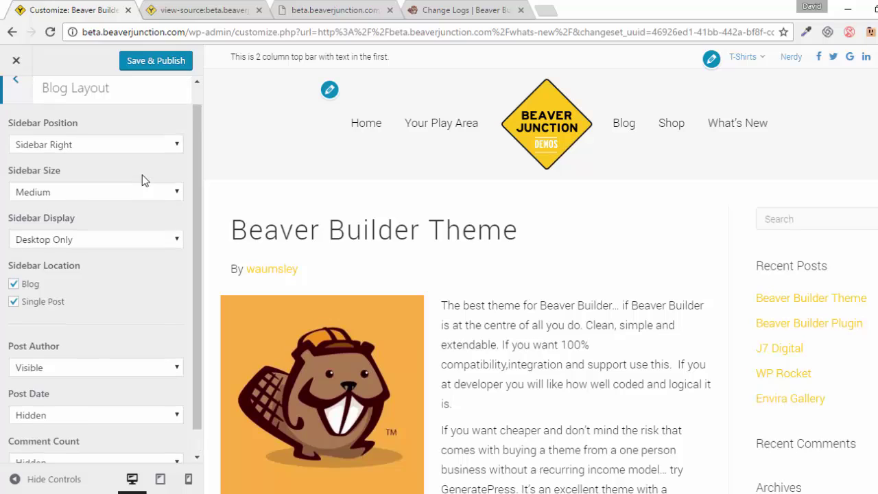
pyautogui.click(15, 108)
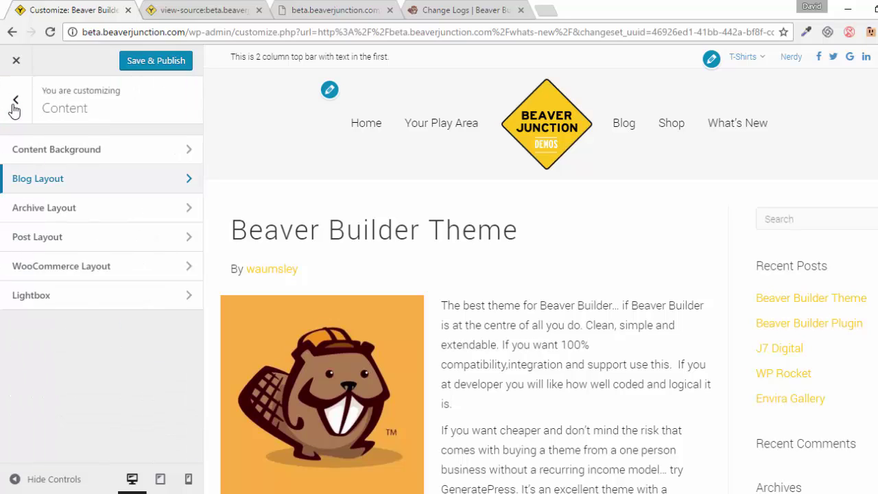
# In Post Layout, keep the featured image position at Beside Post
pyautogui.click(84, 240)
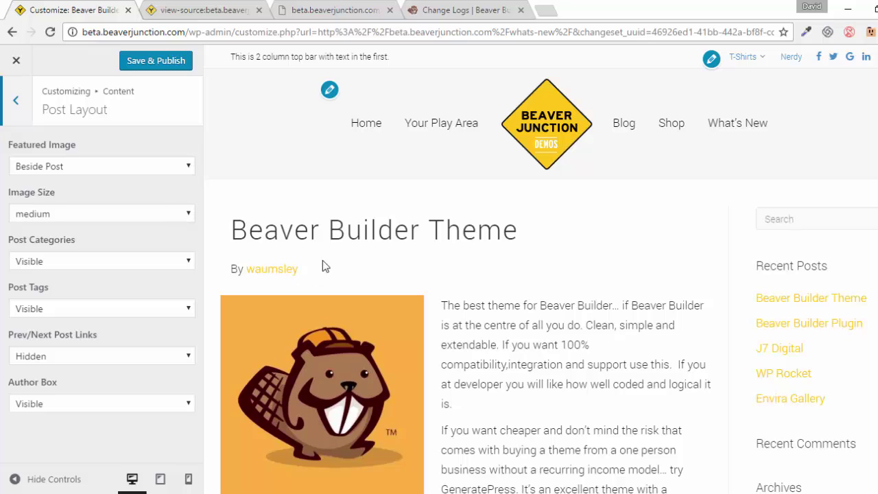
pyautogui.scroll(-1, 432, 309)
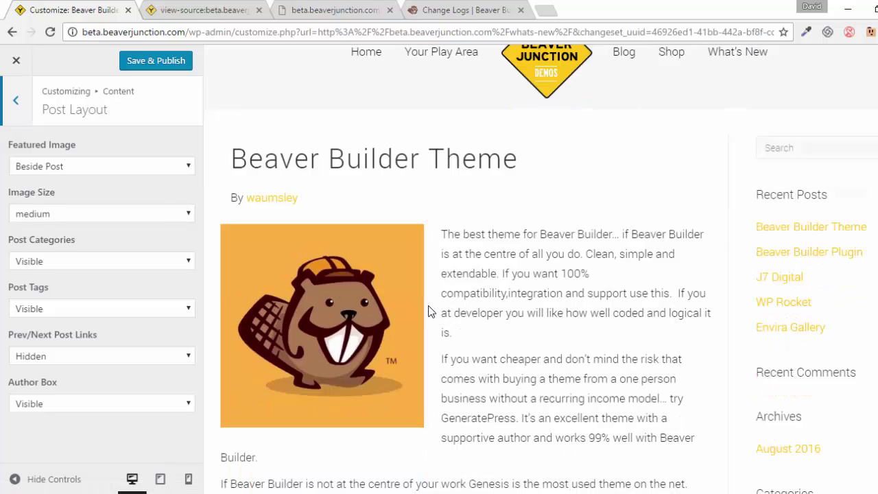
pyautogui.scroll(-3, 529, 373)
pyautogui.scroll(4, 529, 377)
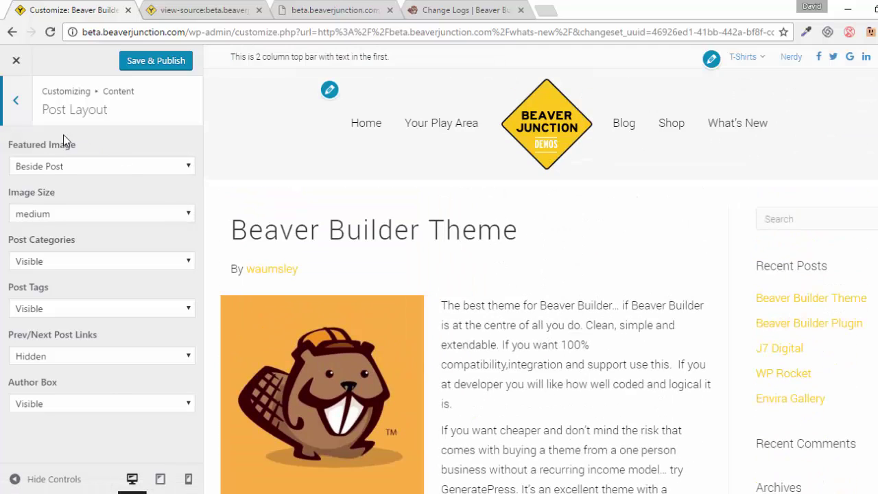
pyautogui.click(175, 170)
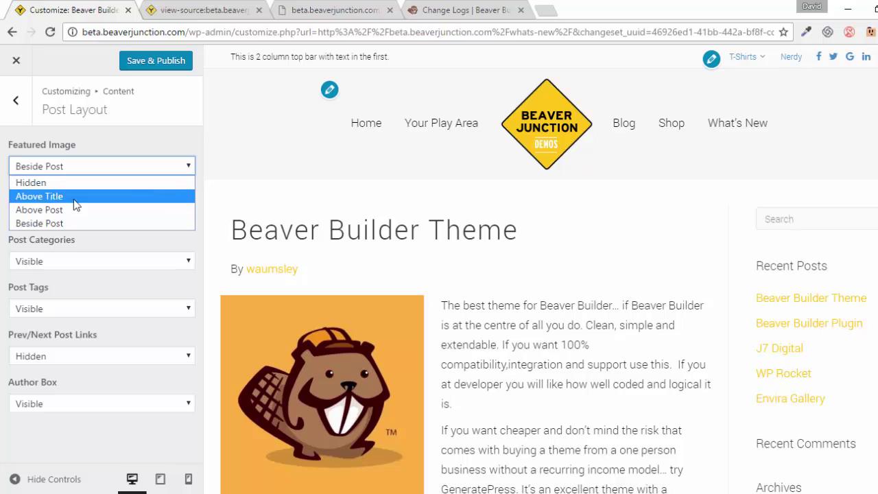
pyautogui.click(103, 223)
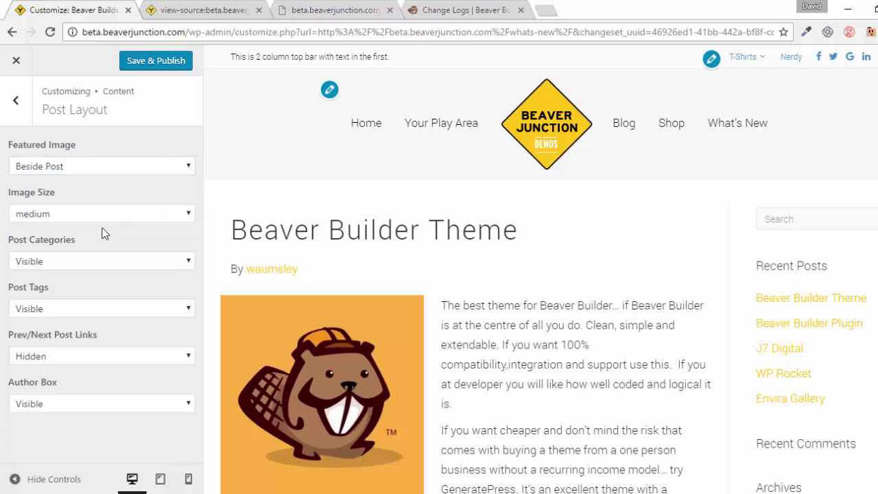
# Set the featured image size to thumbnail
pyautogui.click(117, 215)
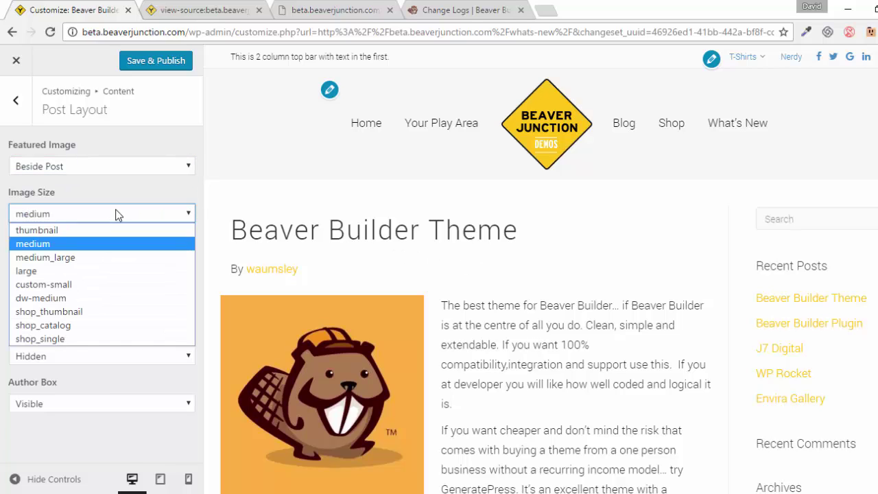
pyautogui.click(48, 231)
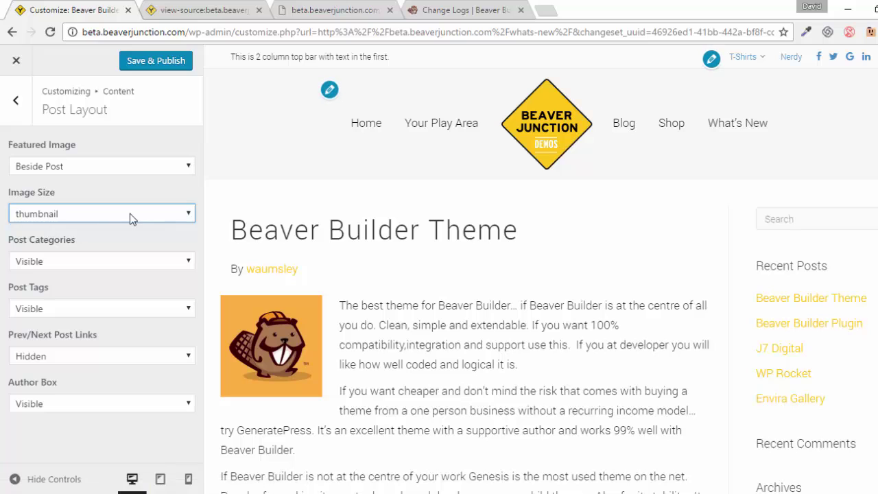
pyautogui.click(160, 217)
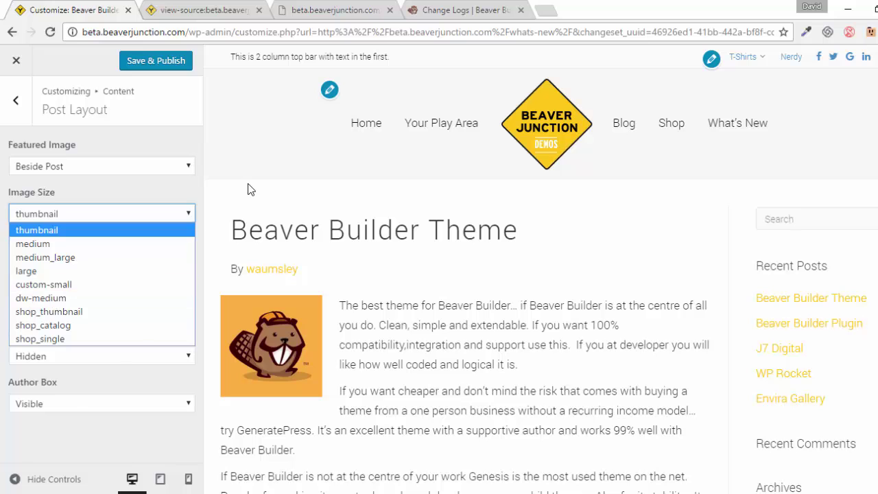
pyautogui.click(269, 181)
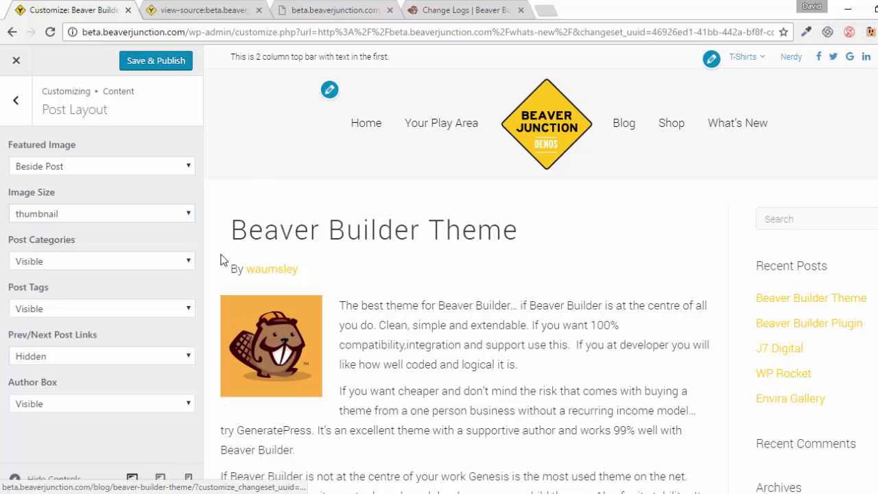
pyautogui.scroll(-2, 451, 293)
pyautogui.scroll(-3, 451, 293)
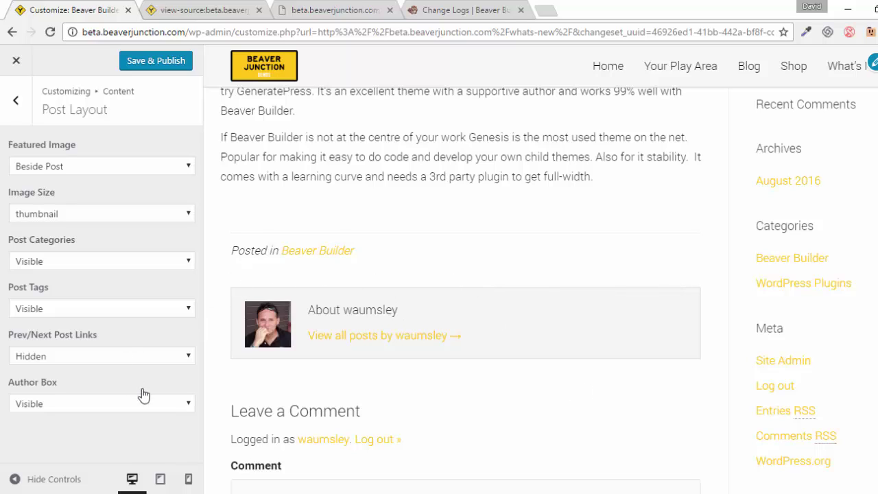
pyautogui.click(176, 405)
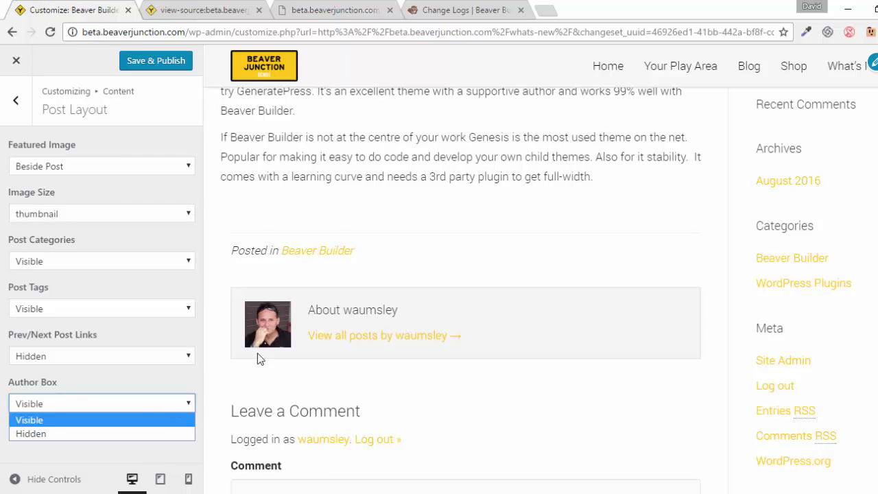
pyautogui.click(94, 434)
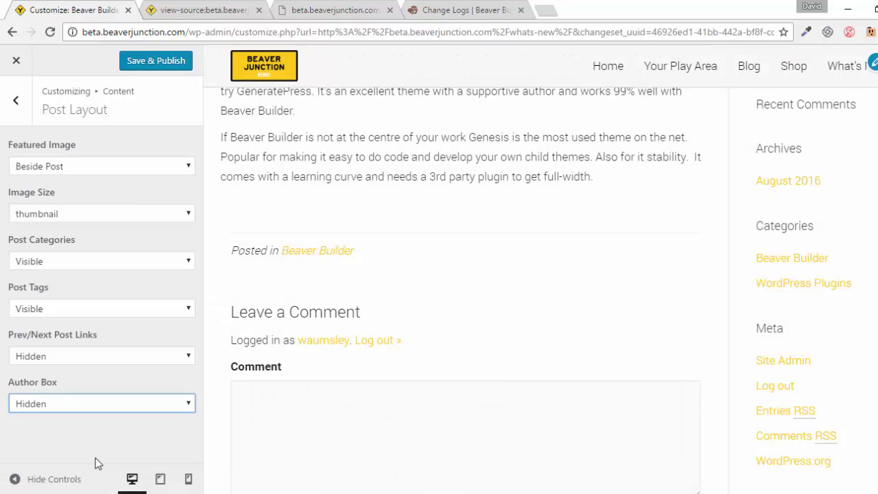
pyautogui.click(133, 404)
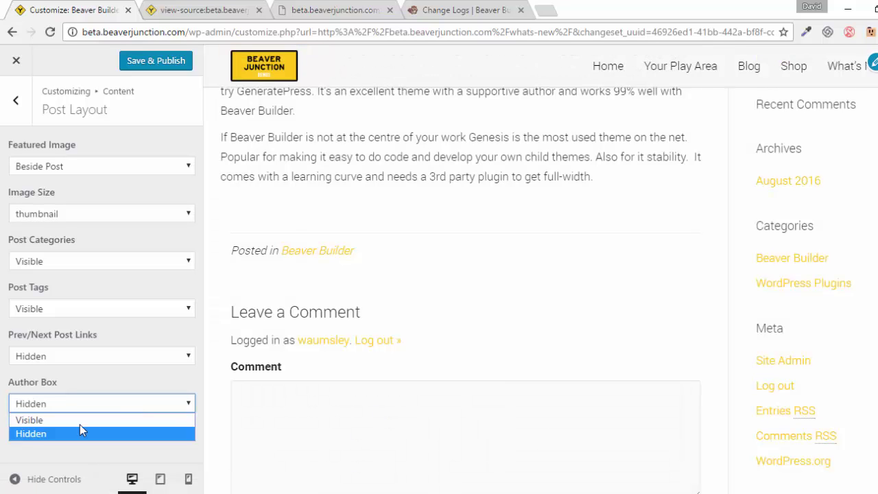
pyautogui.click(80, 419)
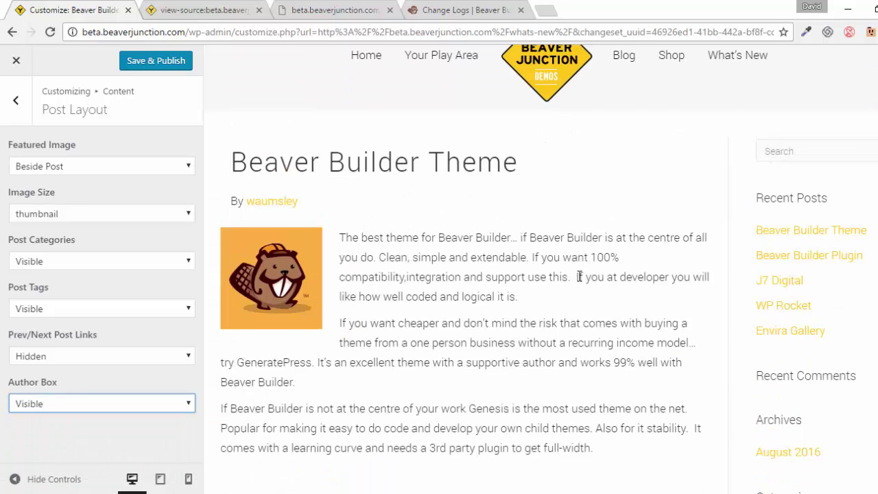
pyautogui.scroll(1, 578, 276)
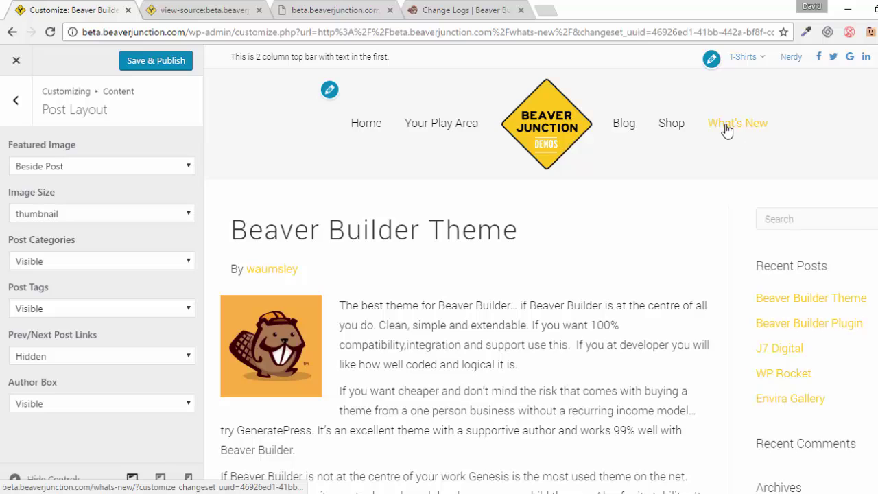